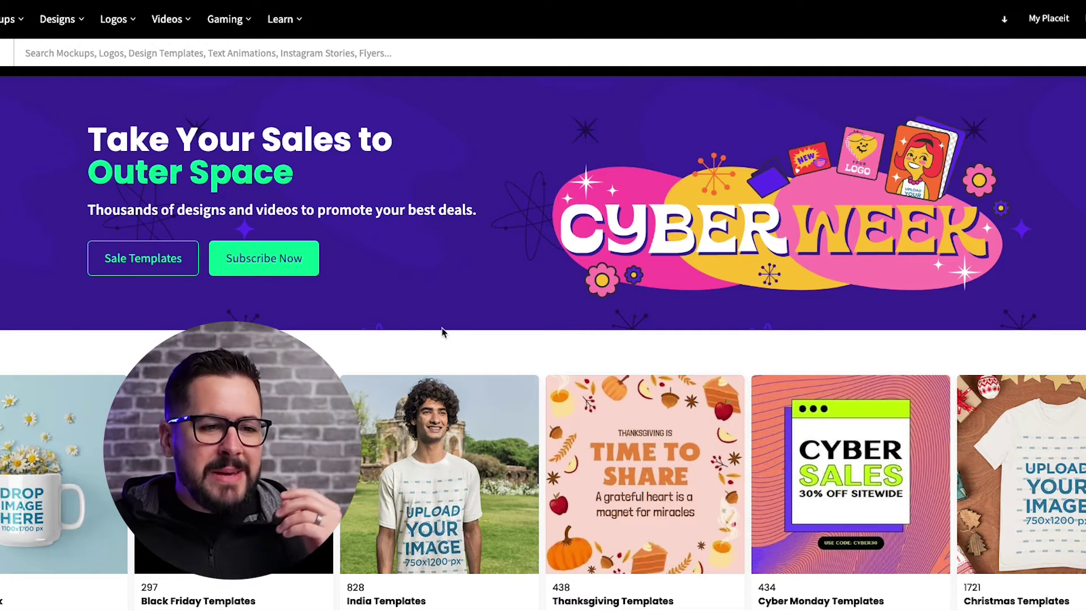
Open the T-Shirt Designs templates page from Designs > Apparel & Print.
{"action": "scroll", "coordinate": [462, 332], "scroll_direction": "down", "scroll_amount": 4}
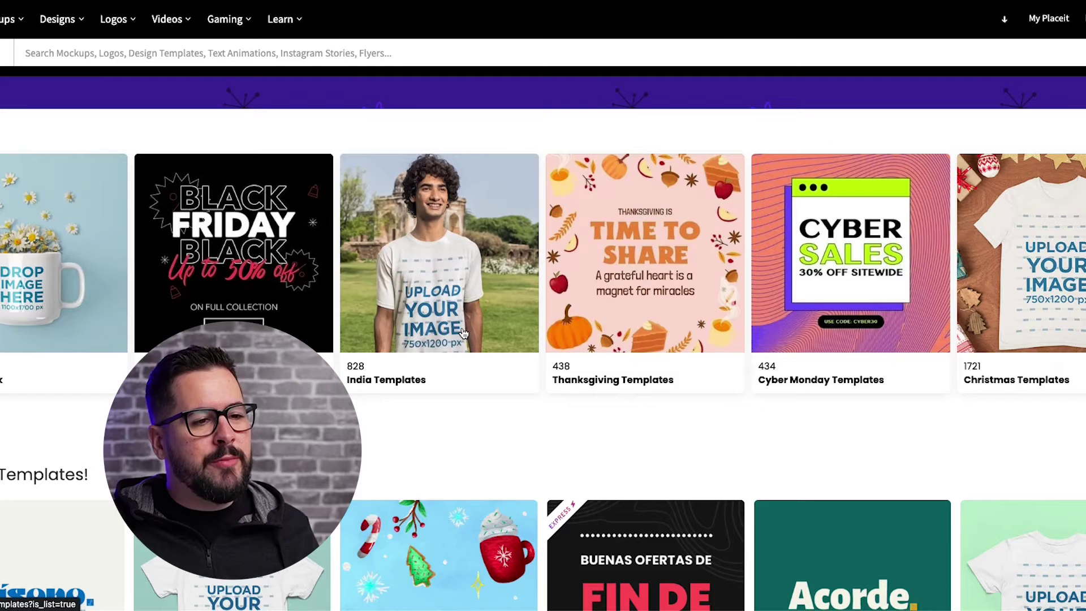
{"action": "scroll", "coordinate": [453, 364], "scroll_direction": "up", "scroll_amount": 4}
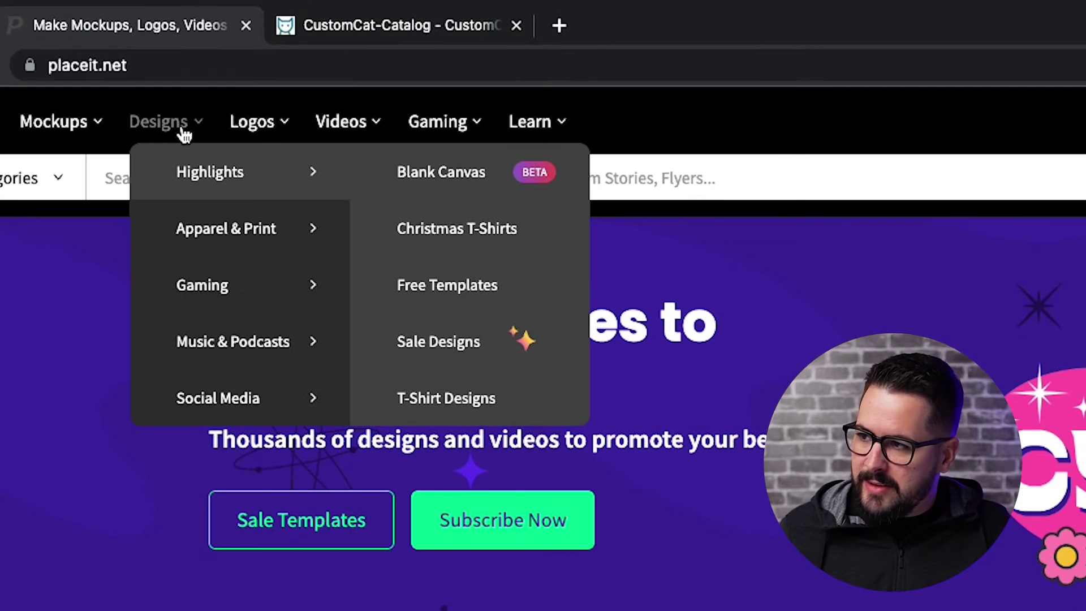
{"action": "mouse_move", "coordinate": [215, 224]}
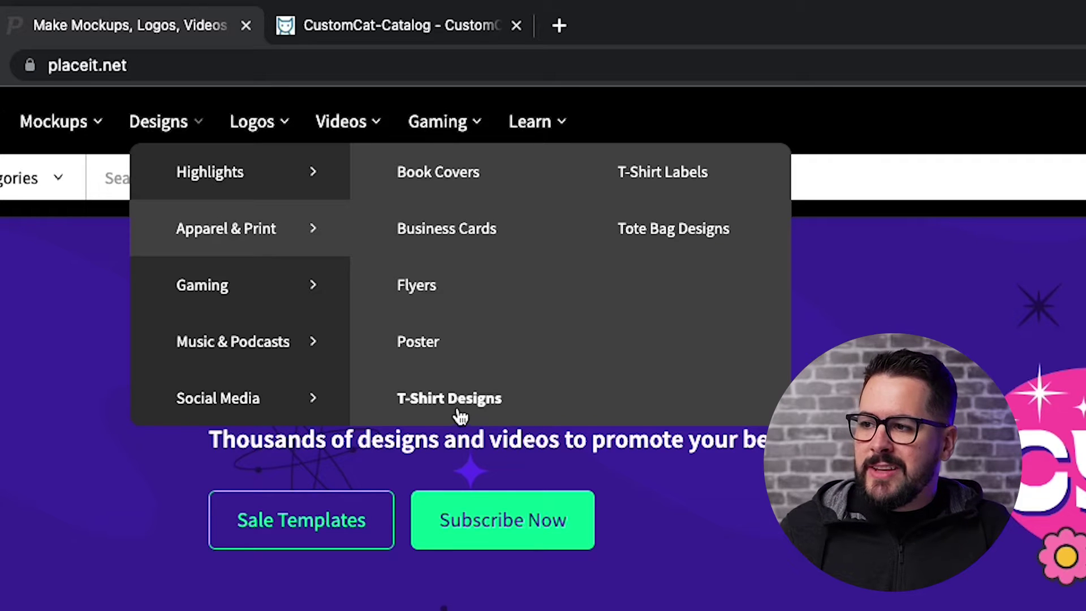
{"action": "mouse_move", "coordinate": [252, 177]}
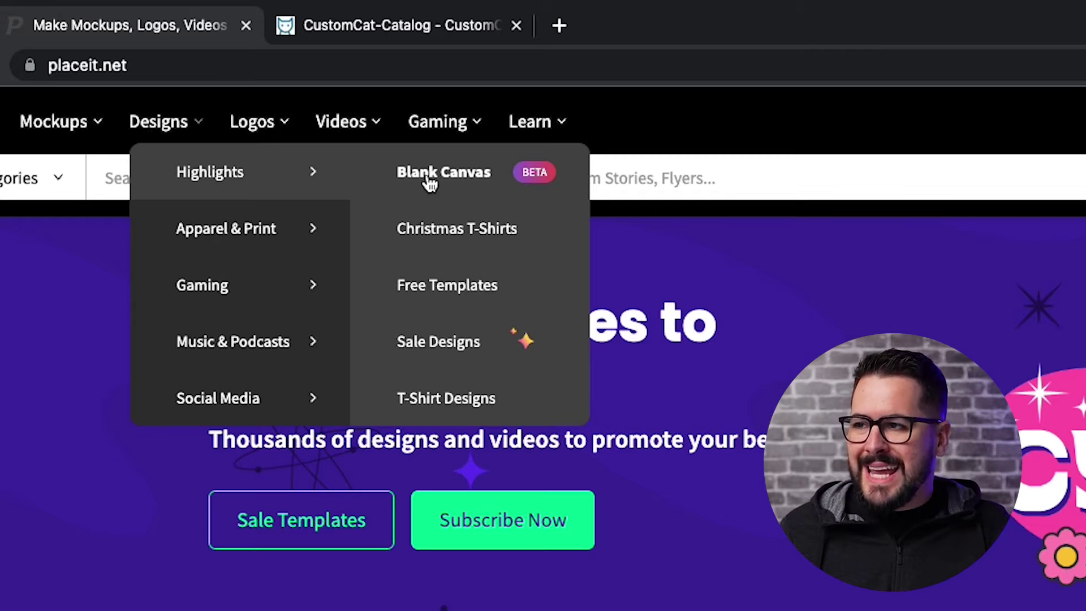
{"action": "mouse_move", "coordinate": [257, 237]}
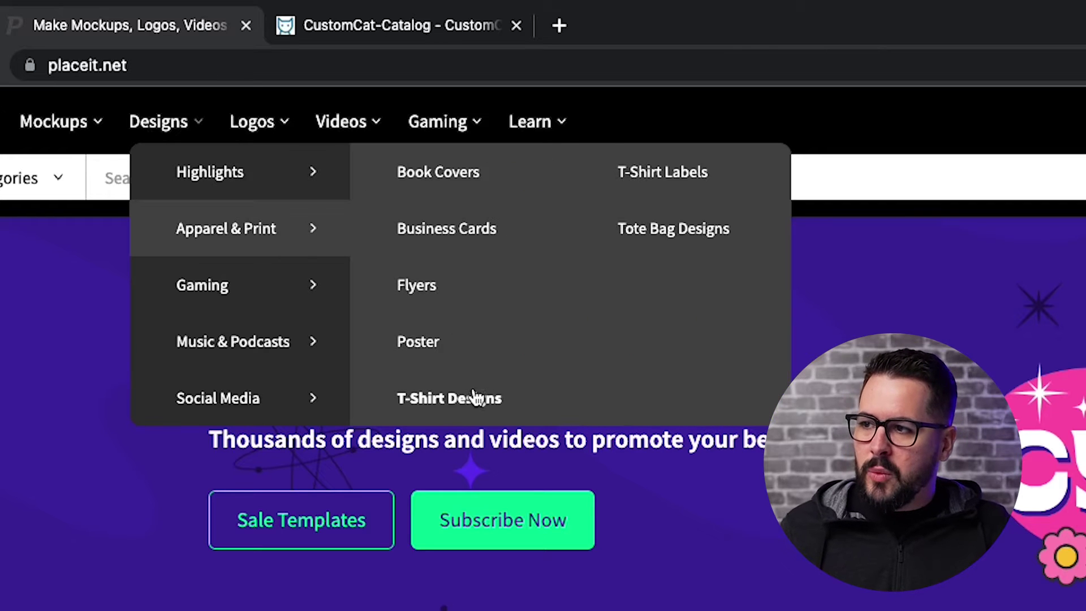
{"action": "left_click", "coordinate": [511, 397]}
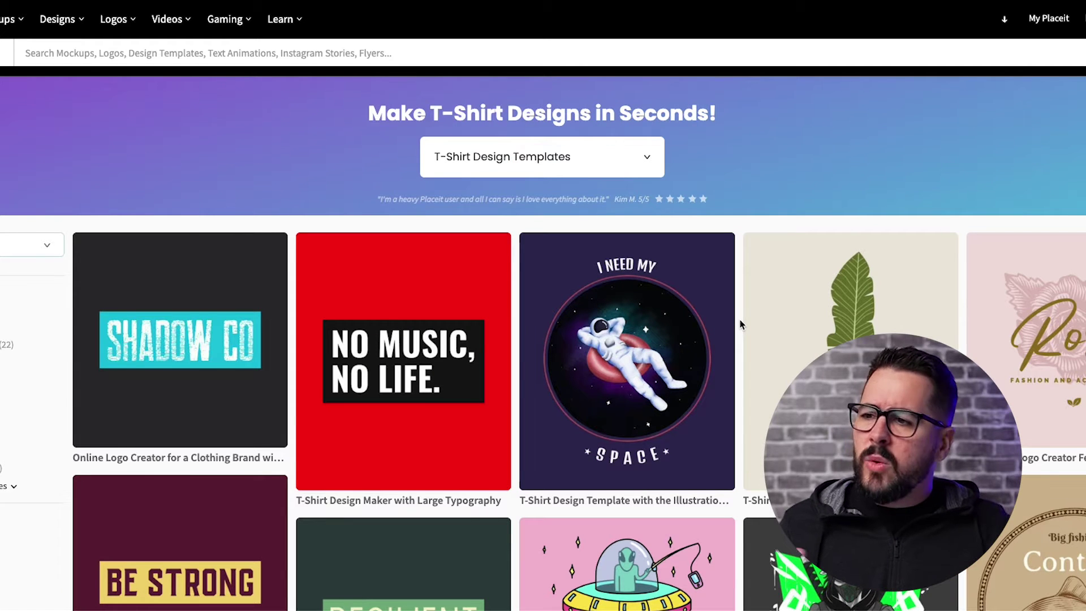
Go to page 6 of the T-shirt templates and open the Tribe template.
{"action": "scroll", "coordinate": [741, 324], "scroll_direction": "down", "scroll_amount": 5}
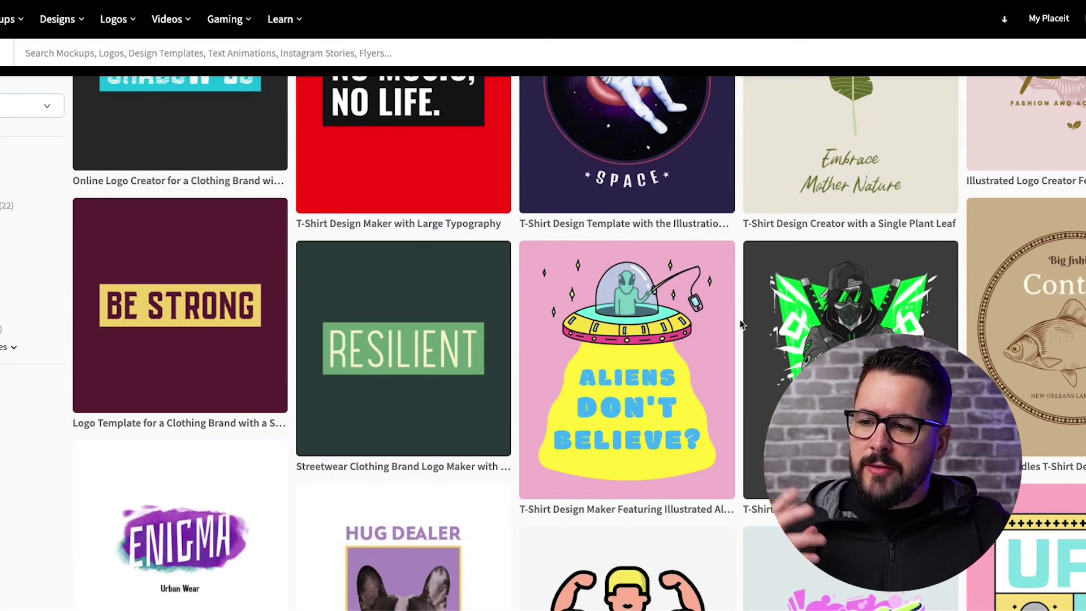
{"action": "scroll", "coordinate": [741, 325], "scroll_direction": "down", "scroll_amount": 5}
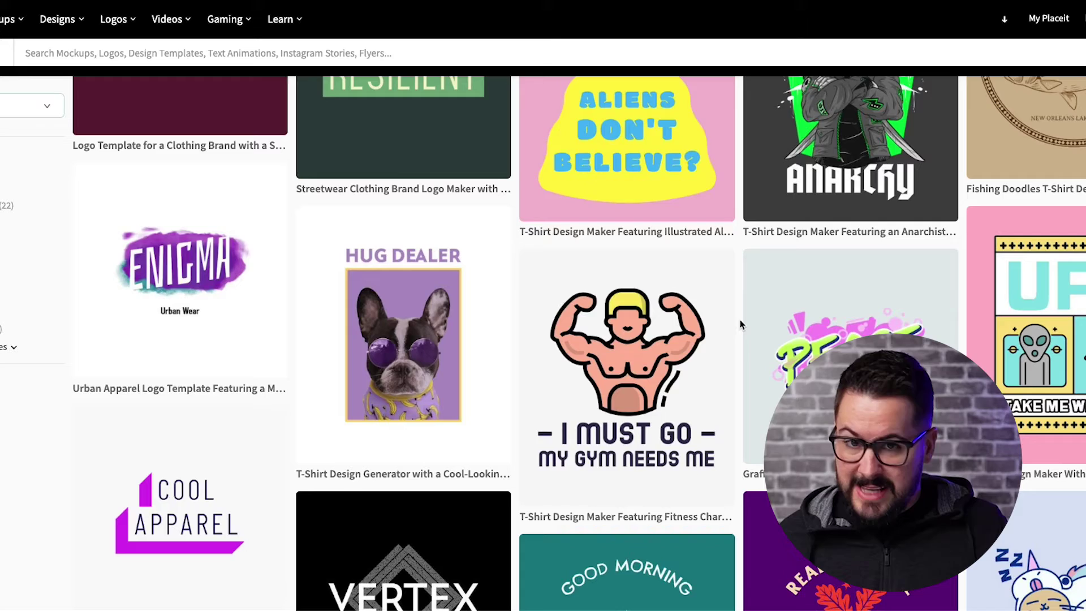
{"action": "scroll", "coordinate": [741, 324], "scroll_direction": "down", "scroll_amount": 14}
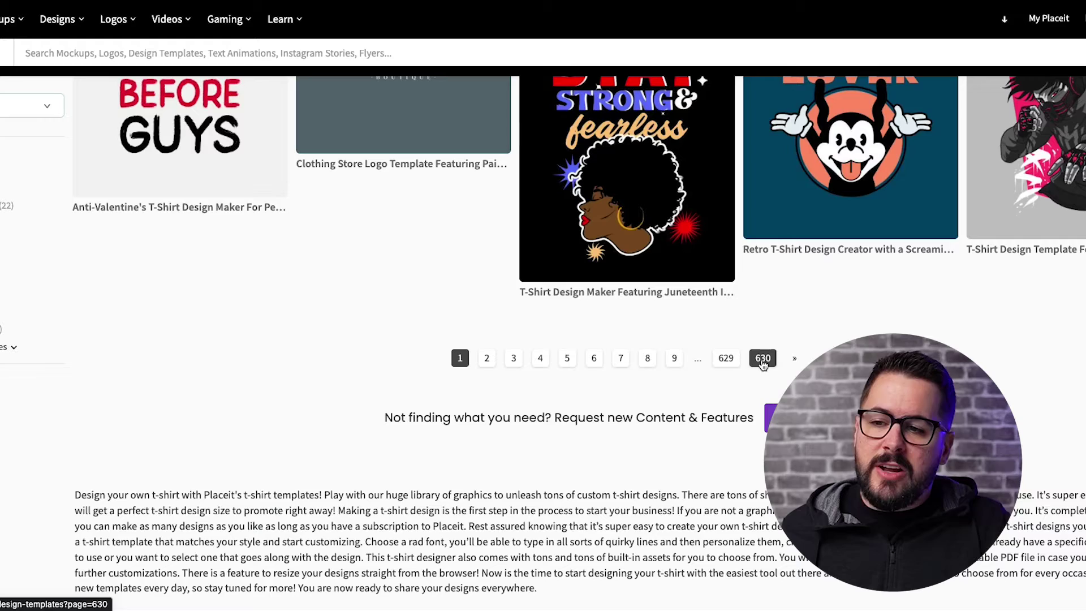
{"action": "scroll", "coordinate": [762, 362], "scroll_direction": "up", "scroll_amount": 10}
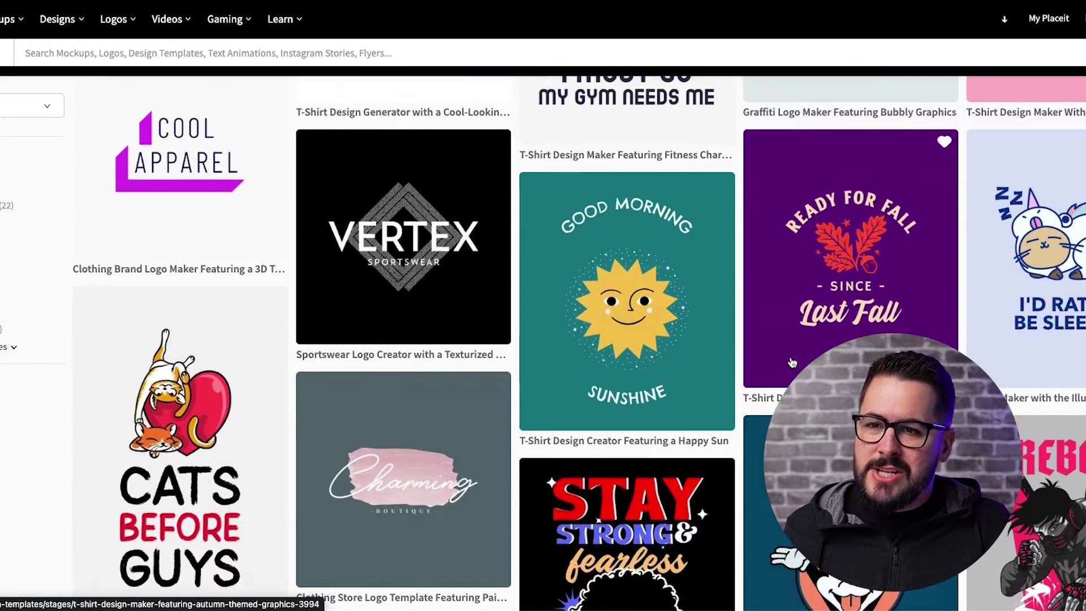
{"action": "scroll", "coordinate": [736, 366], "scroll_direction": "down", "scroll_amount": 2}
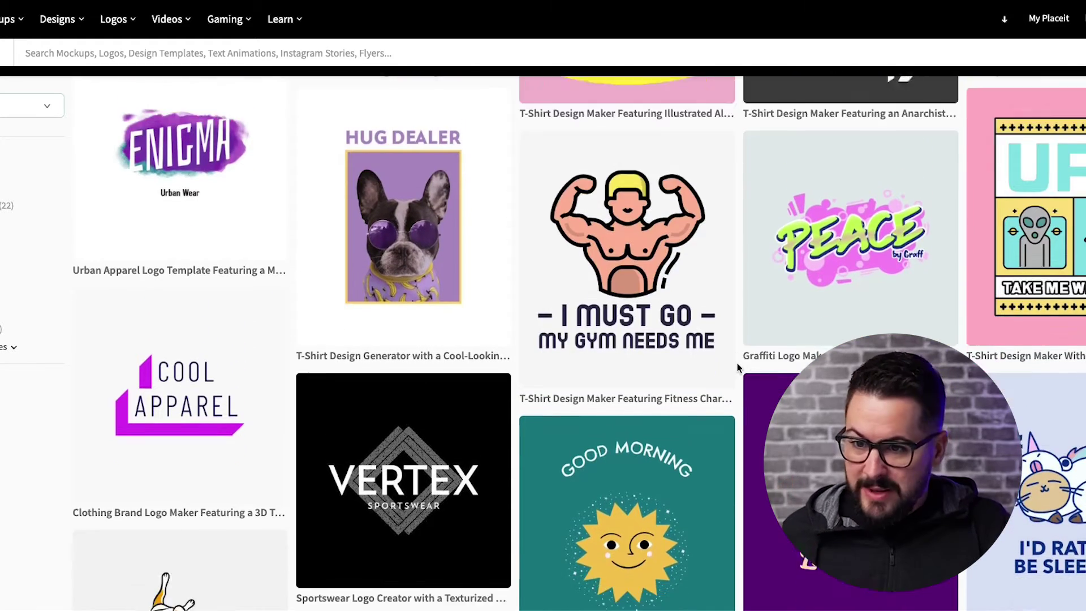
{"action": "scroll", "coordinate": [737, 367], "scroll_direction": "up", "scroll_amount": 8}
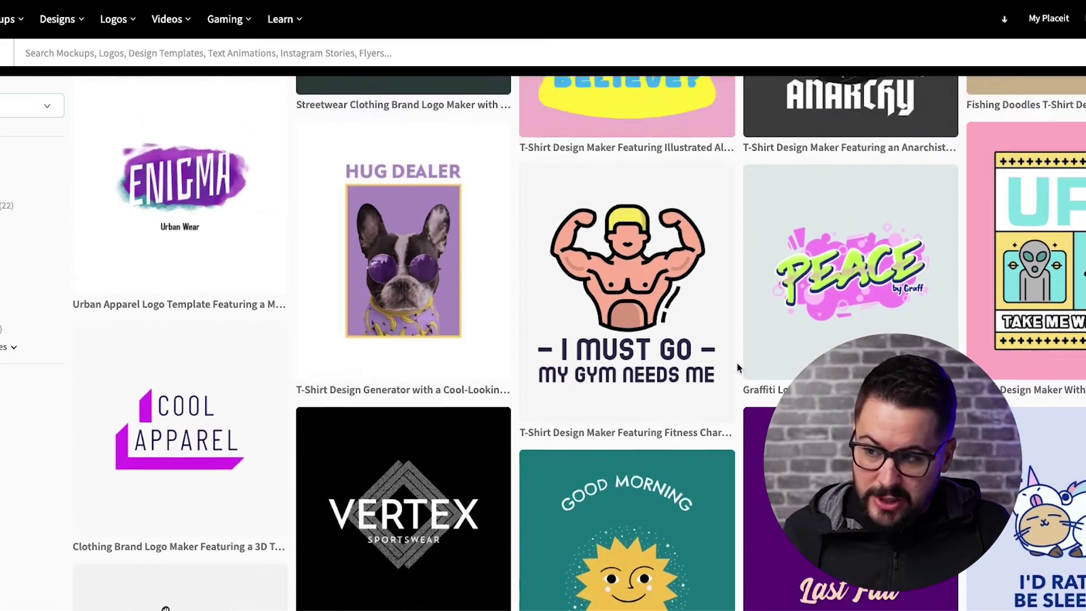
{"action": "scroll", "coordinate": [737, 368], "scroll_direction": "up", "scroll_amount": 2}
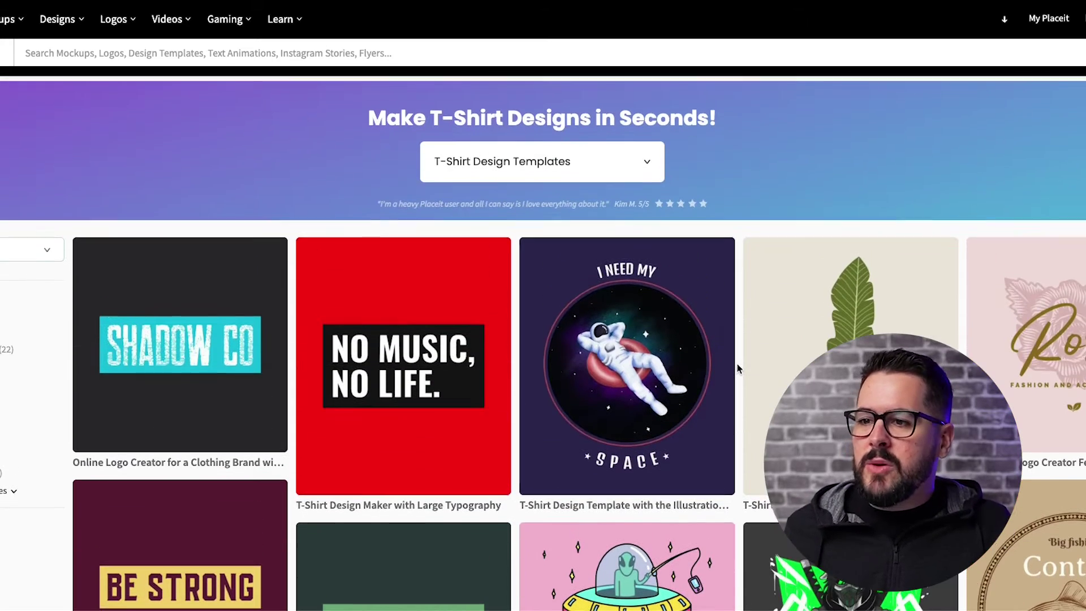
{"action": "scroll", "coordinate": [737, 367], "scroll_direction": "down", "scroll_amount": 5}
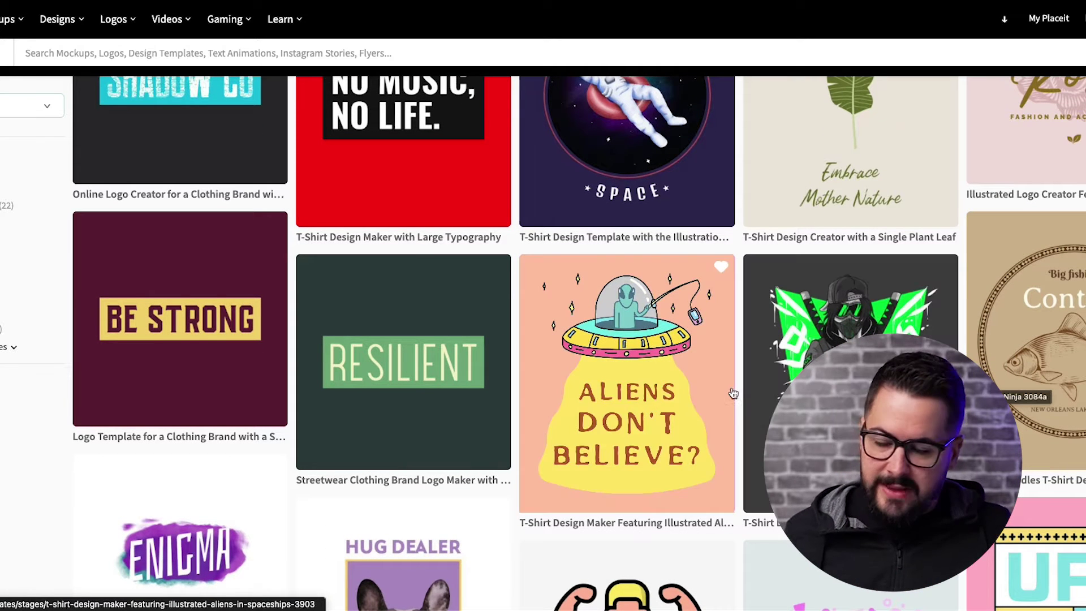
{"action": "scroll", "coordinate": [731, 394], "scroll_direction": "down", "scroll_amount": 8}
{"action": "scroll", "coordinate": [734, 388], "scroll_direction": "down", "scroll_amount": 14}
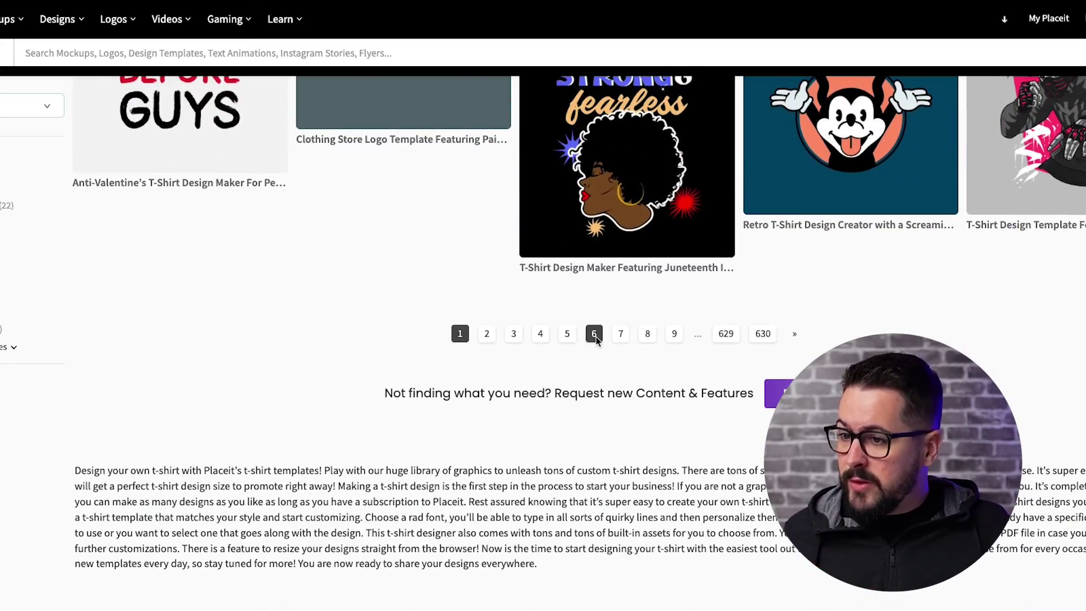
{"action": "left_click", "coordinate": [594, 338]}
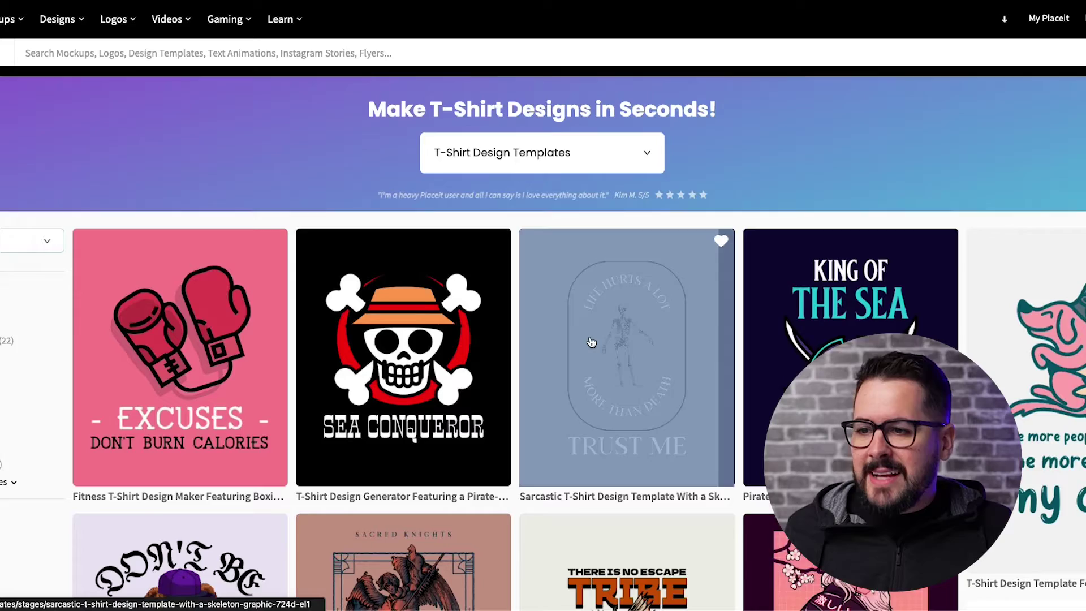
{"action": "scroll", "coordinate": [599, 348], "scroll_direction": "down", "scroll_amount": 7}
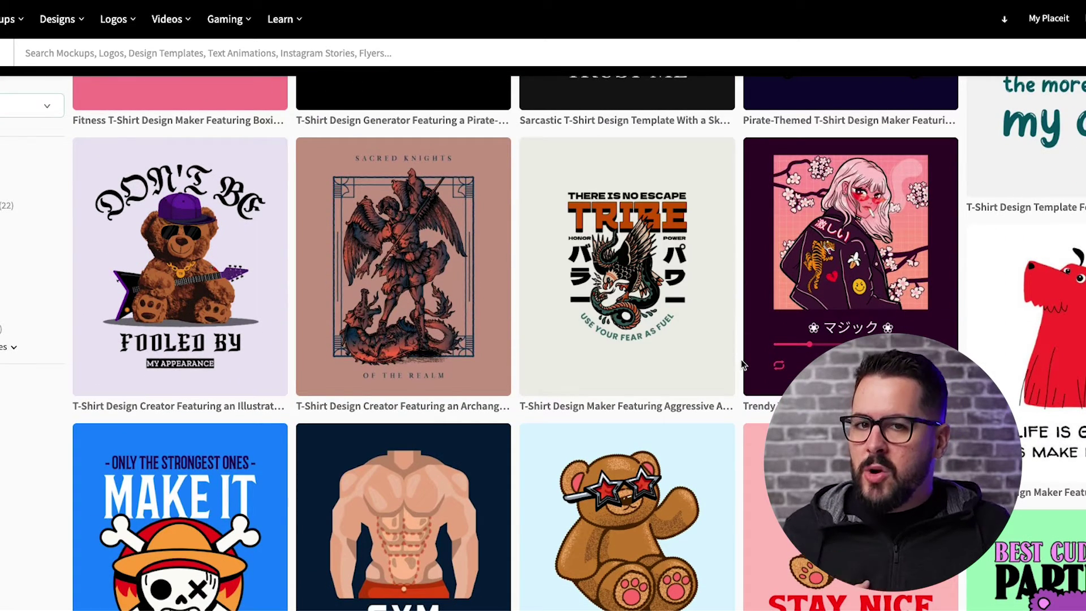
{"action": "left_click", "coordinate": [639, 267]}
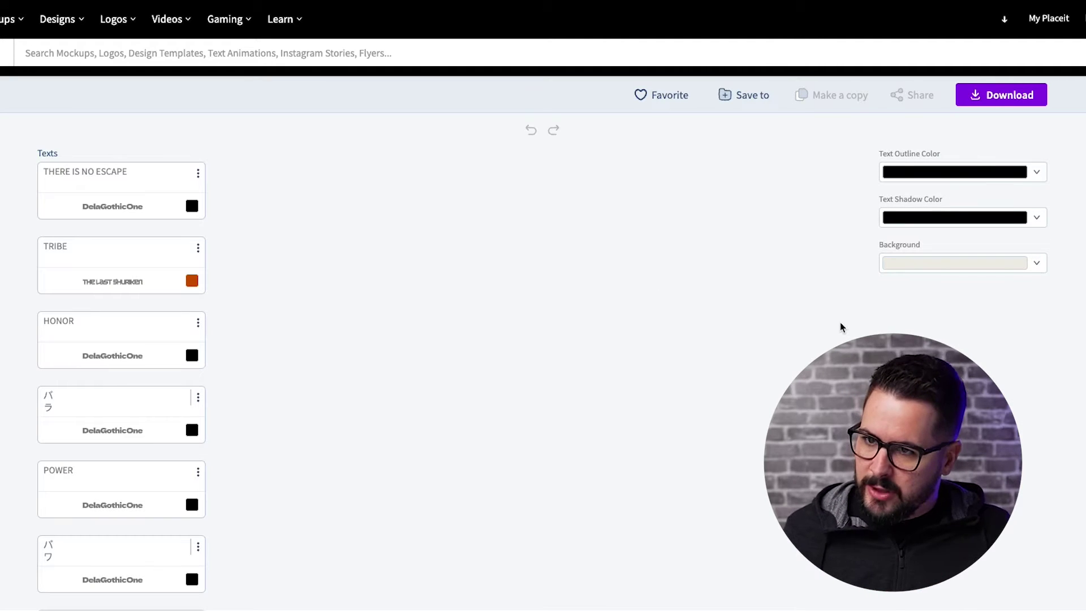
Open the graphic picker to replace the Tribe design's eagle-and-snake artwork.
{"action": "scroll", "coordinate": [852, 328], "scroll_direction": "down", "scroll_amount": 3}
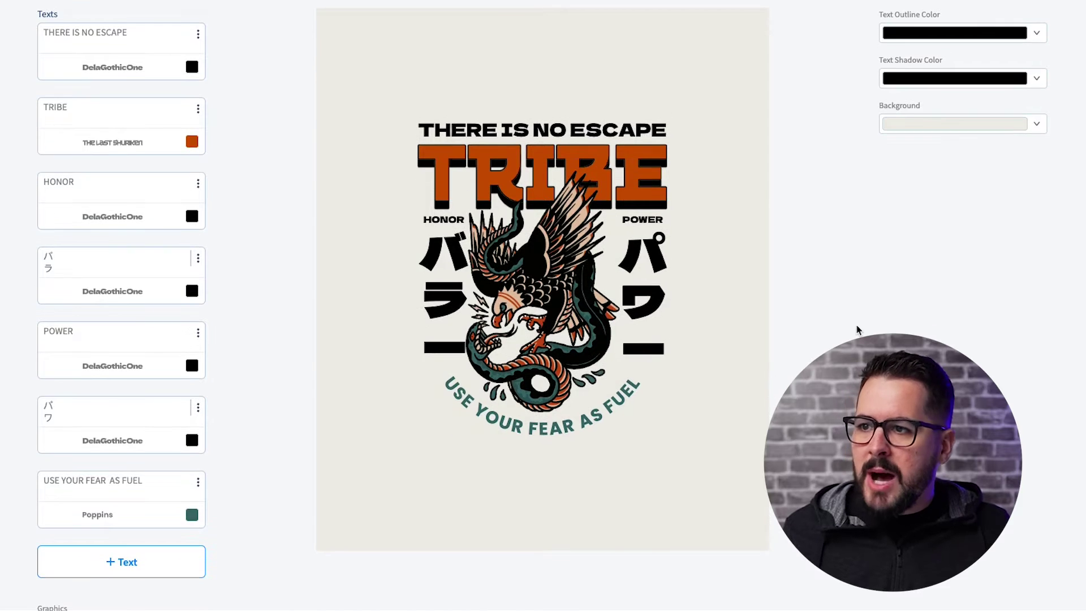
{"action": "scroll", "coordinate": [856, 332], "scroll_direction": "up", "scroll_amount": 1}
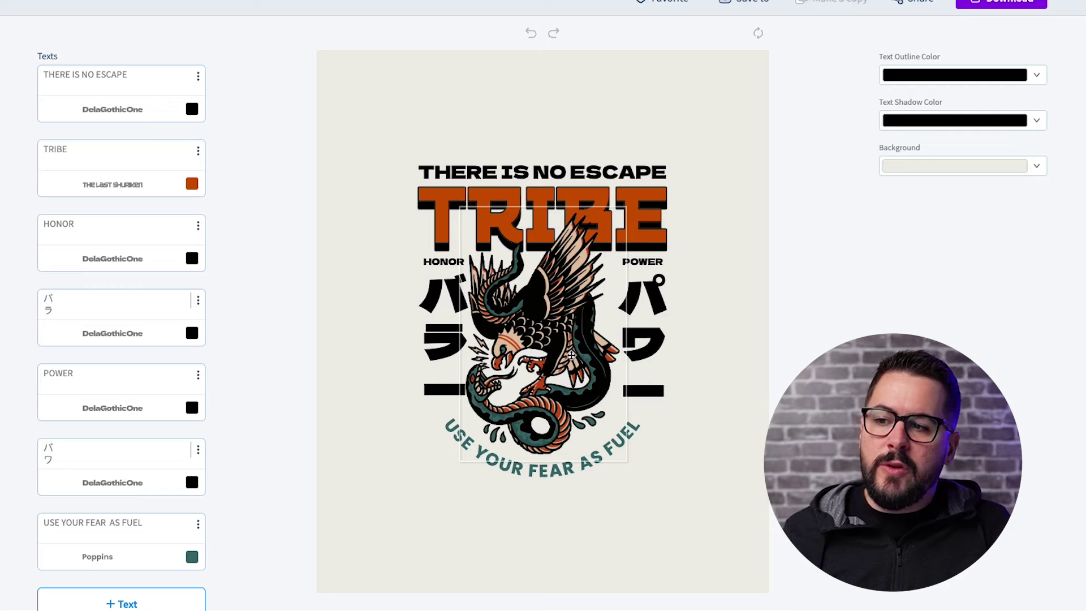
{"action": "left_click", "coordinate": [538, 329]}
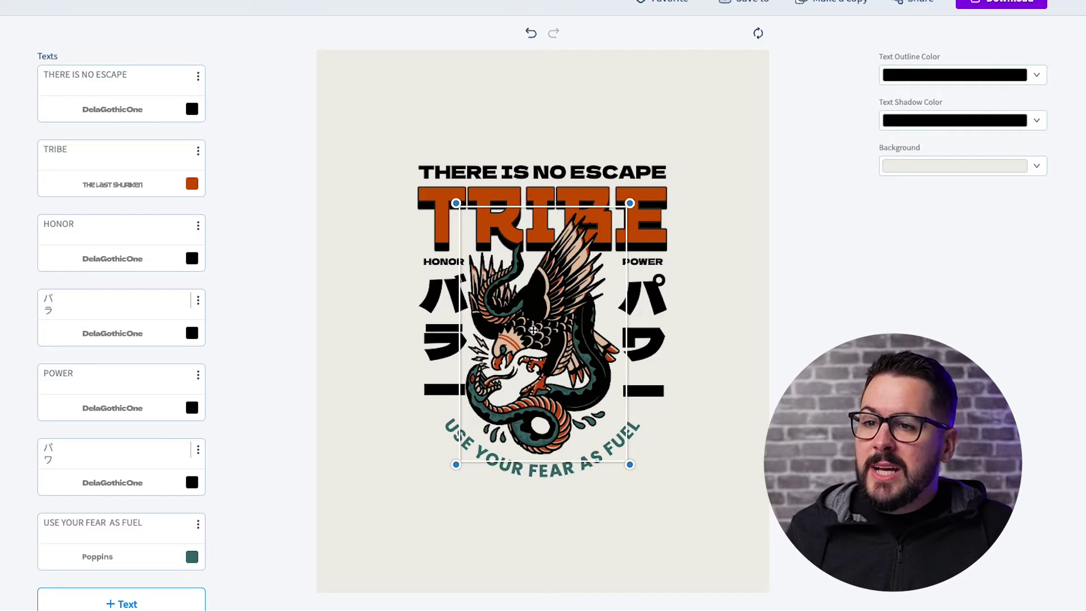
{"action": "left_click", "coordinate": [673, 406]}
{"action": "scroll", "coordinate": [566, 396], "scroll_direction": "down", "scroll_amount": 3}
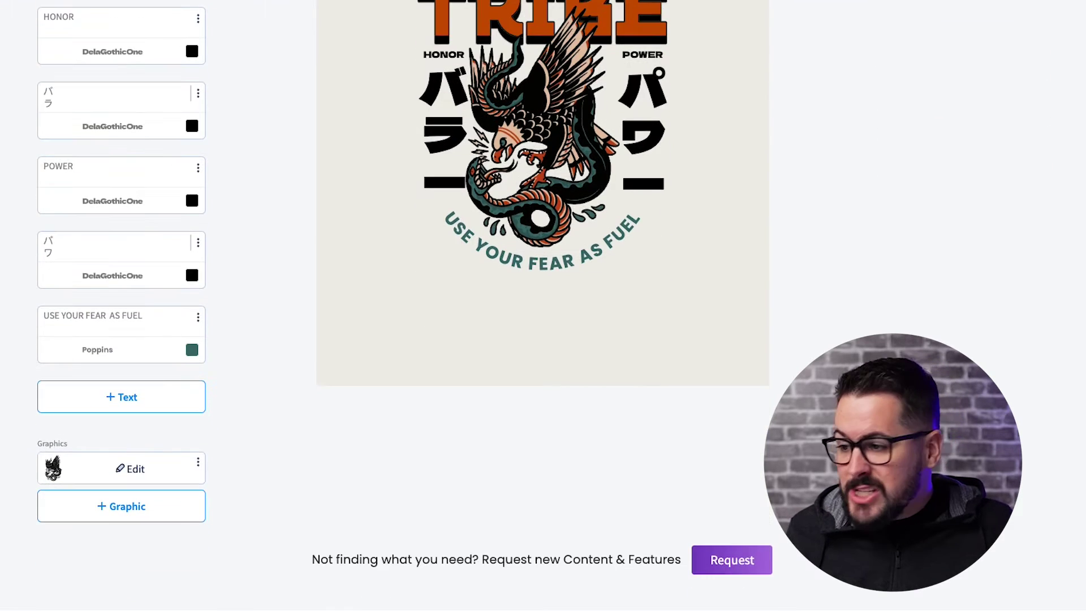
{"action": "left_click", "coordinate": [52, 471]}
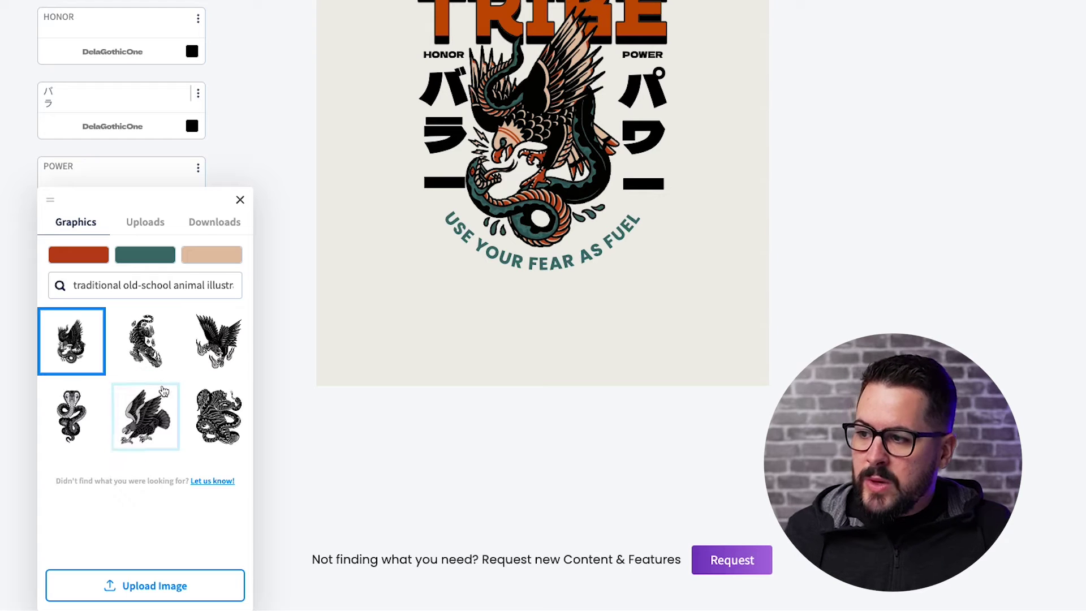
Try the cobra graphic, then settle on the flying eagle with green flames.
{"action": "scroll", "coordinate": [136, 419], "scroll_direction": "down", "scroll_amount": 1}
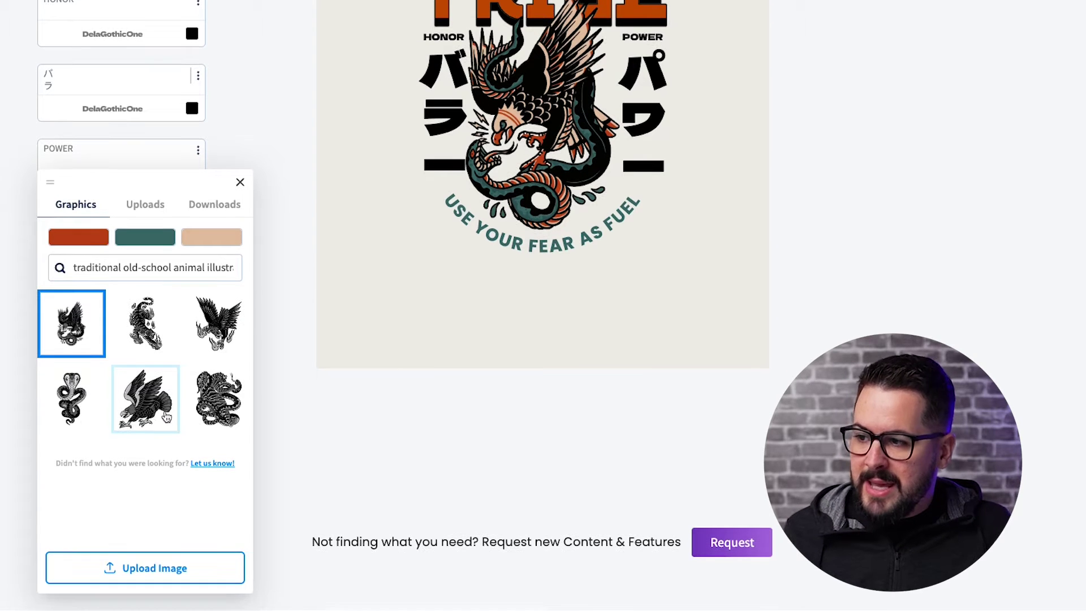
{"action": "left_click", "coordinate": [73, 410]}
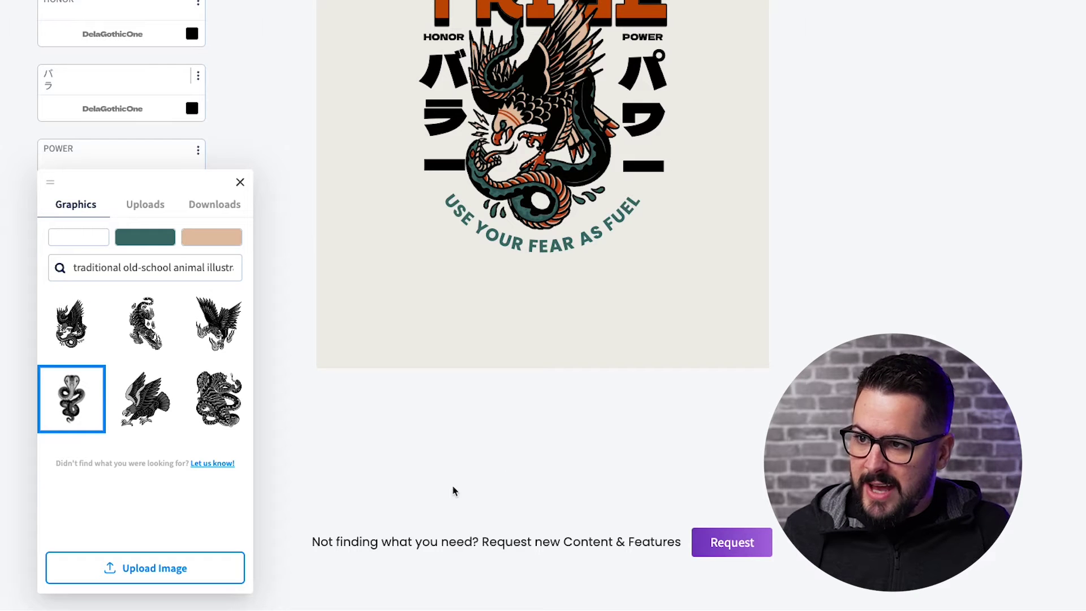
{"action": "scroll", "coordinate": [584, 453], "scroll_direction": "up", "scroll_amount": 4}
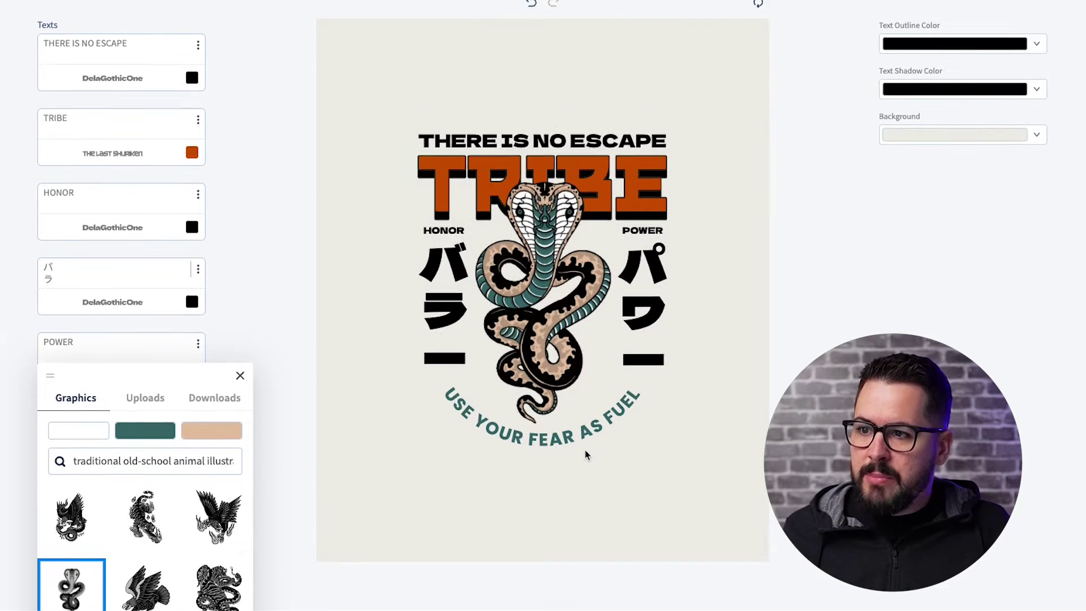
{"action": "scroll", "coordinate": [585, 453], "scroll_direction": "down", "scroll_amount": 2}
{"action": "left_click", "coordinate": [216, 398]}
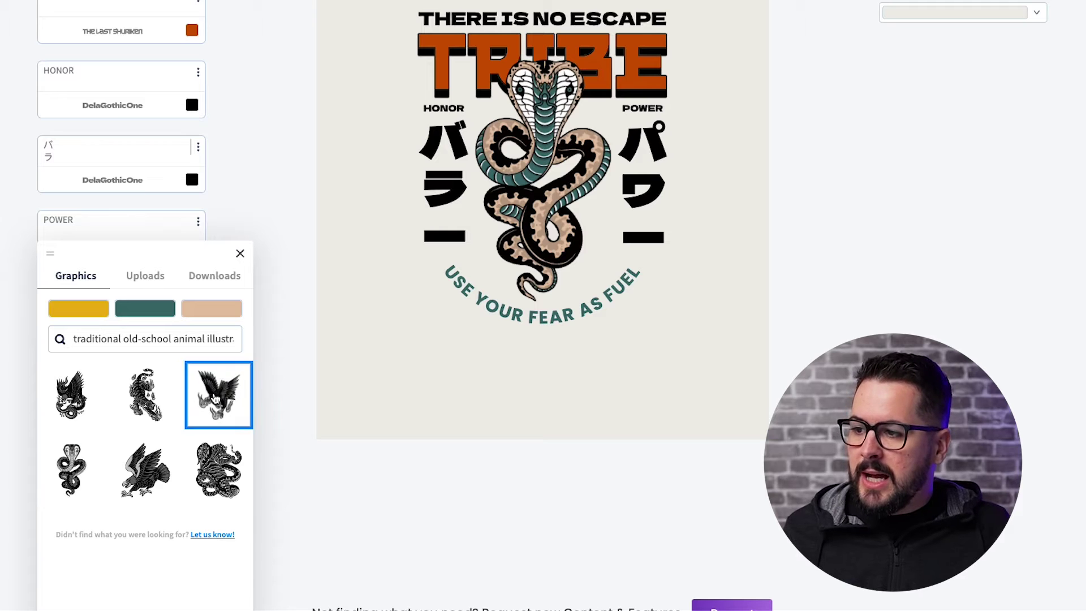
{"action": "scroll", "coordinate": [404, 451], "scroll_direction": "up", "scroll_amount": 2}
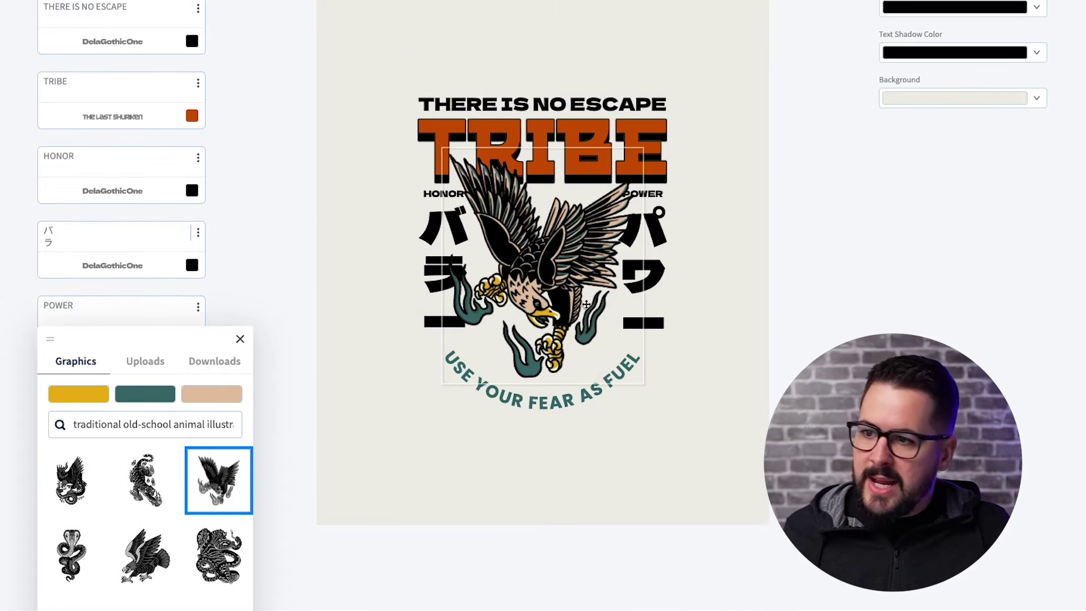
{"action": "scroll", "coordinate": [747, 383], "scroll_direction": "up", "scroll_amount": 2}
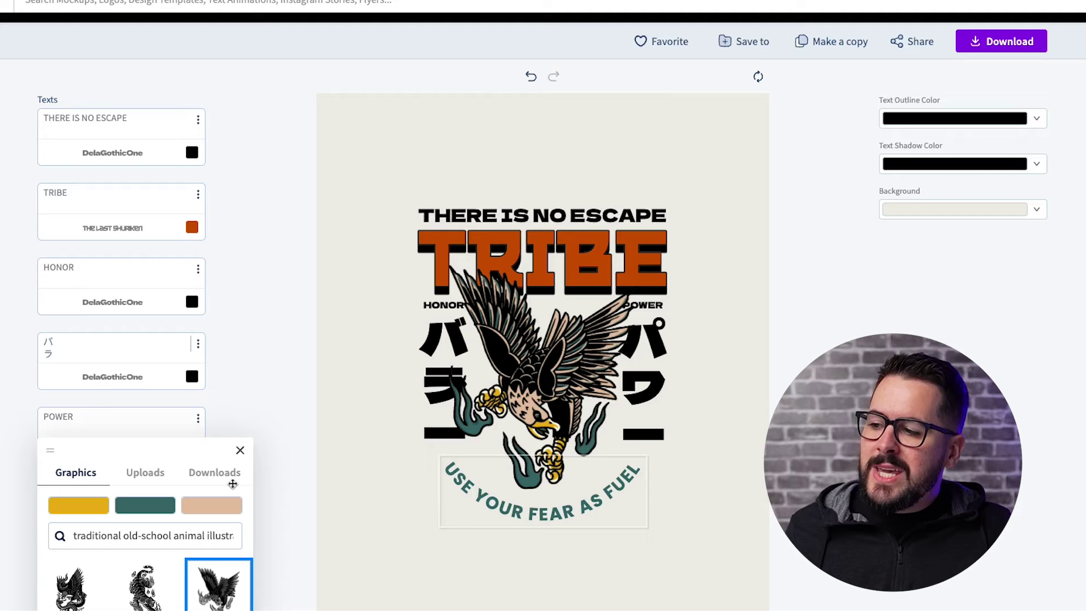
{"action": "scroll", "coordinate": [233, 484], "scroll_direction": "down", "scroll_amount": 1}
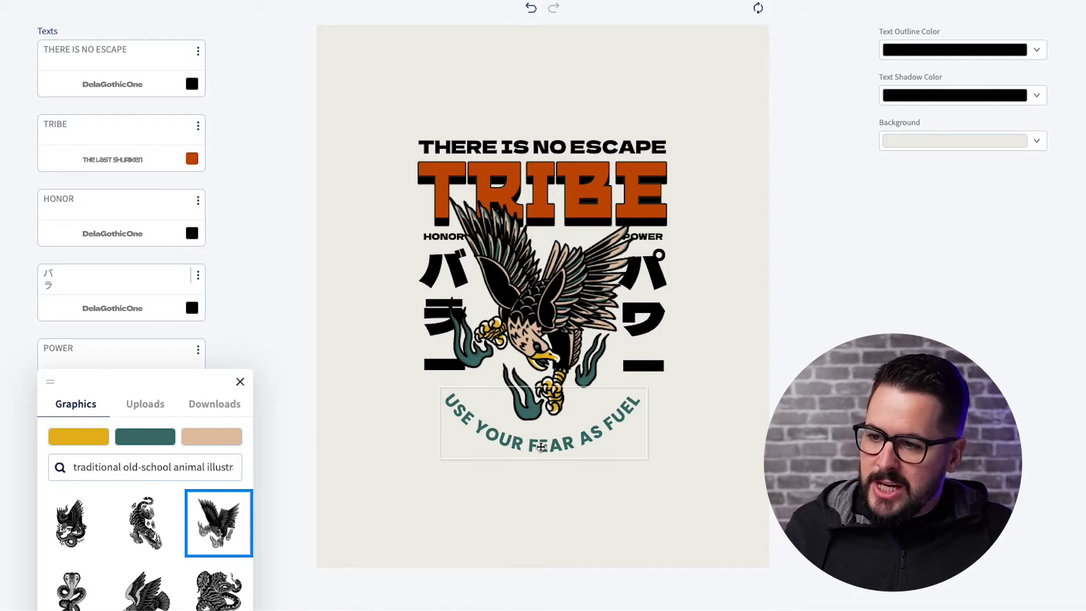
Replace the curved 'USE YOUR FEAR AS FUEL' line with 'test test test'.
{"action": "left_click", "coordinate": [537, 451]}
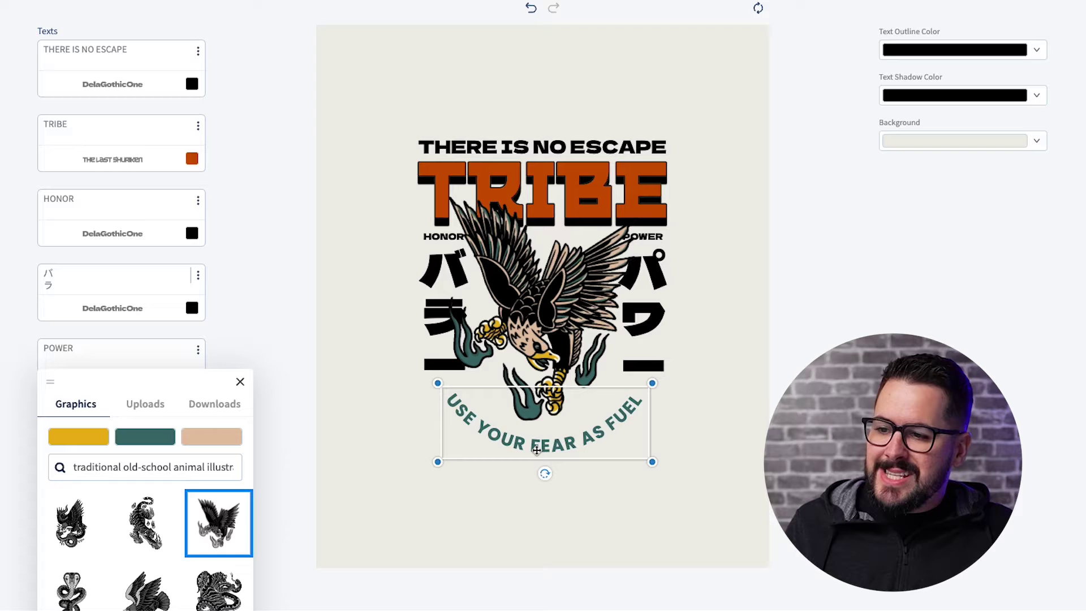
{"action": "scroll", "coordinate": [371, 412], "scroll_direction": "up", "scroll_amount": 1}
{"action": "left_click", "coordinate": [259, 467]}
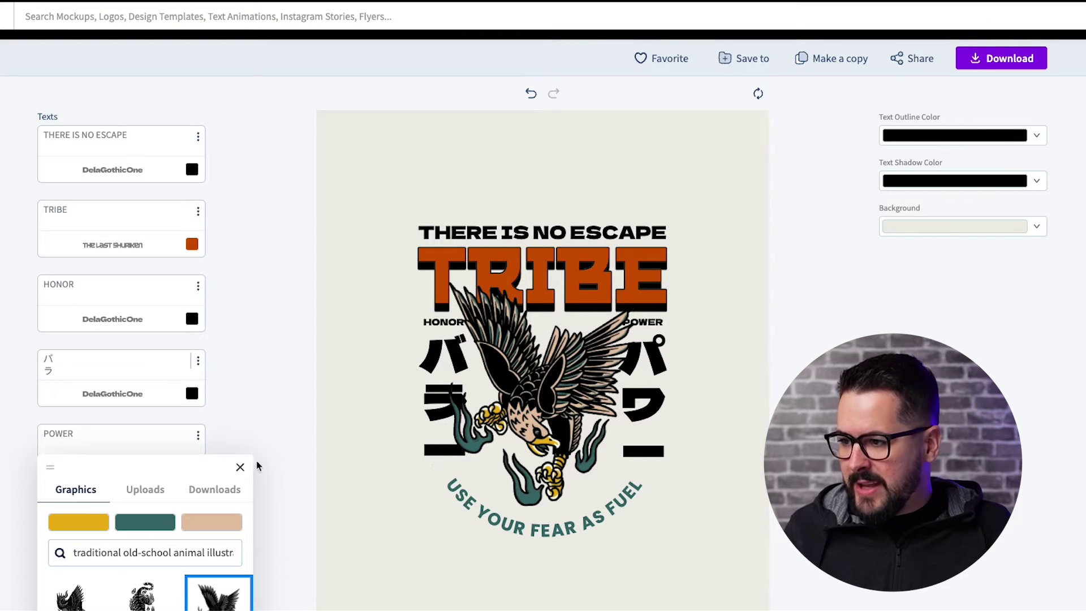
{"action": "left_click", "coordinate": [241, 467]}
{"action": "scroll", "coordinate": [238, 446], "scroll_direction": "down", "scroll_amount": 1}
{"action": "scroll", "coordinate": [238, 447], "scroll_direction": "down", "scroll_amount": 1}
{"action": "left_click_drag", "start_coordinate": [158, 442], "coordinate": [37, 440]}
{"action": "type", "text": "test tes"}
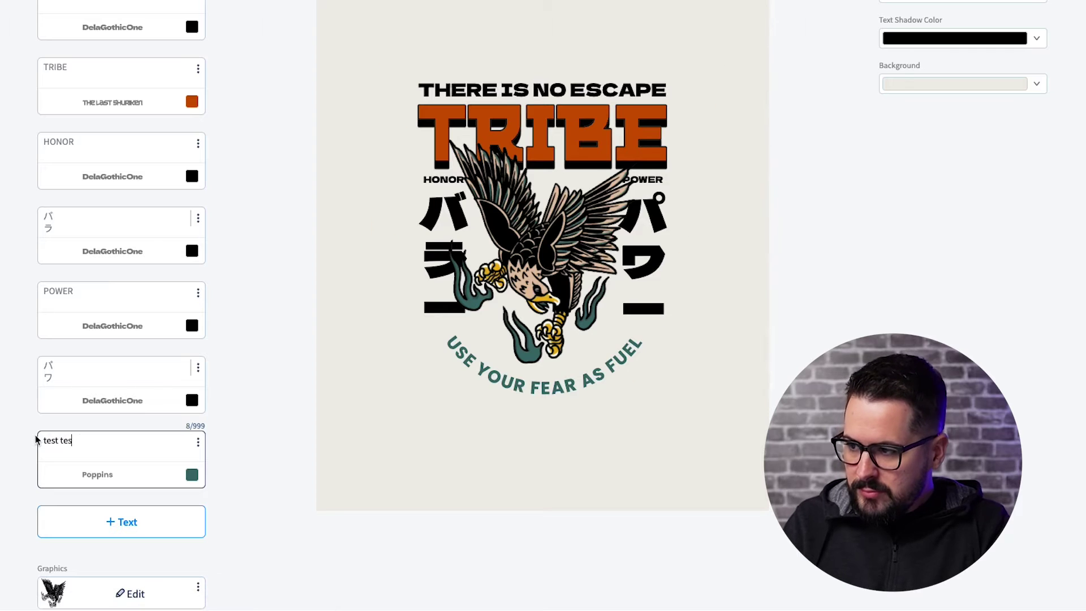
{"action": "type", "text": "t test"}
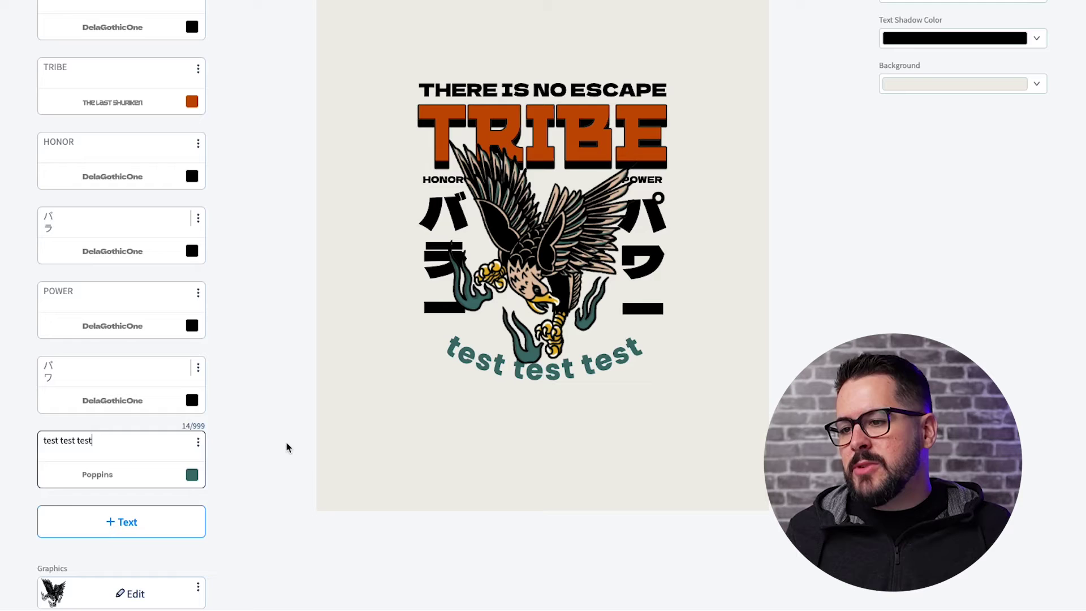
{"action": "left_click", "coordinate": [287, 446]}
{"action": "scroll", "coordinate": [426, 446], "scroll_direction": "up", "scroll_amount": 3}
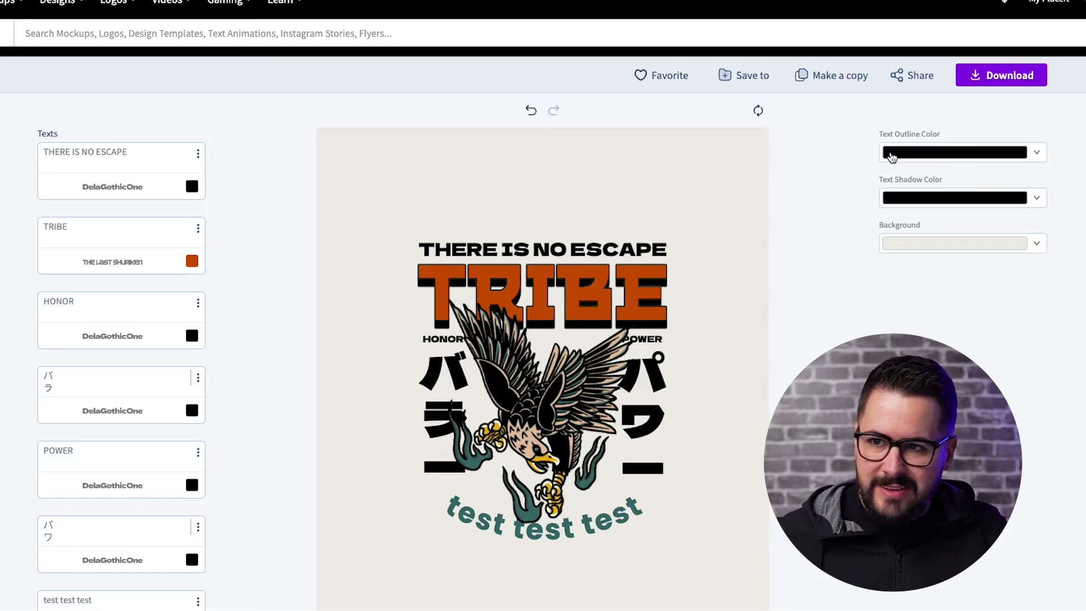
Set the TRIBE headline's text outline colour to brown.
{"action": "left_click", "coordinate": [946, 153]}
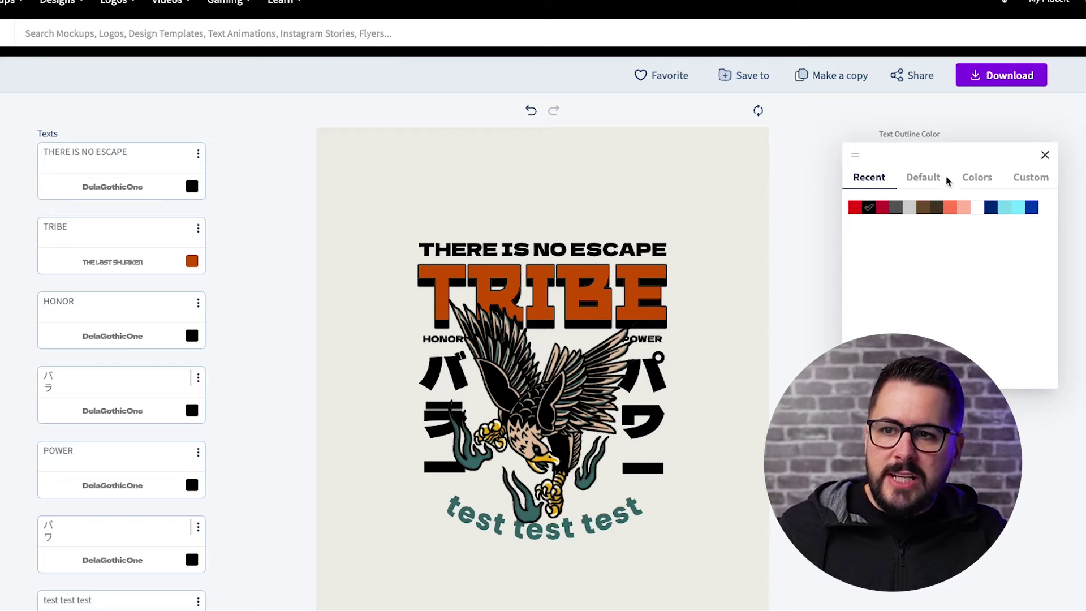
{"action": "left_click", "coordinate": [924, 208]}
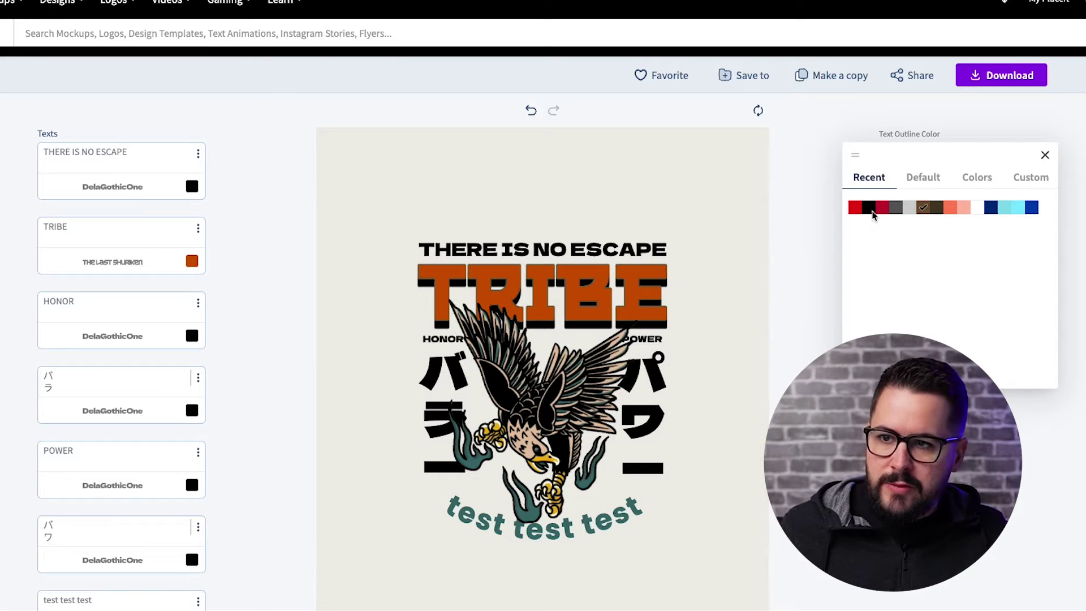
{"action": "left_click", "coordinate": [801, 280]}
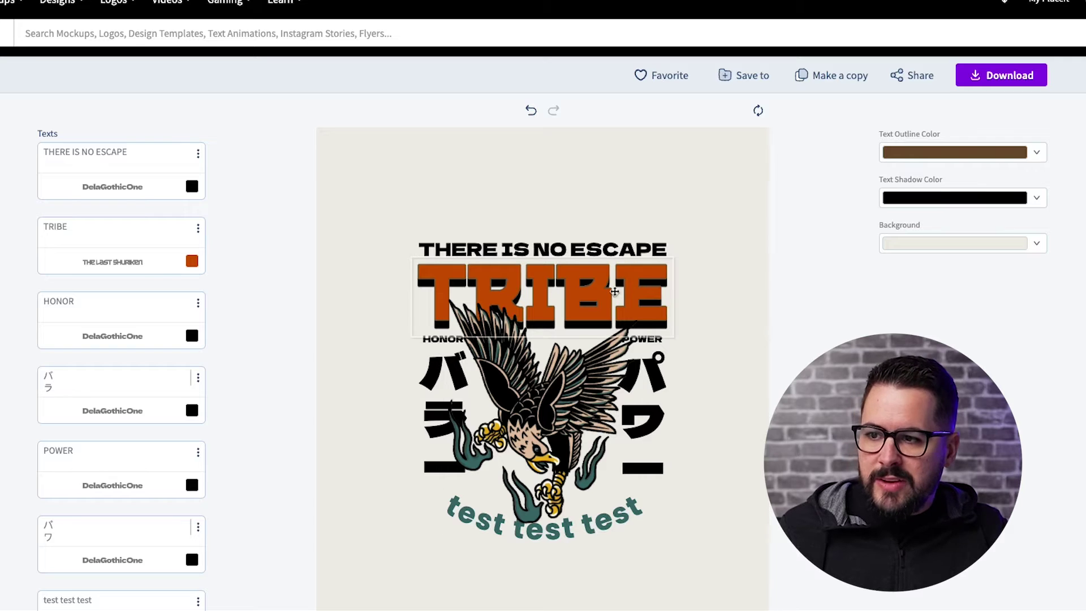
Set the TRIBE headline's text shadow colour to light grey.
{"action": "left_click", "coordinate": [936, 201]}
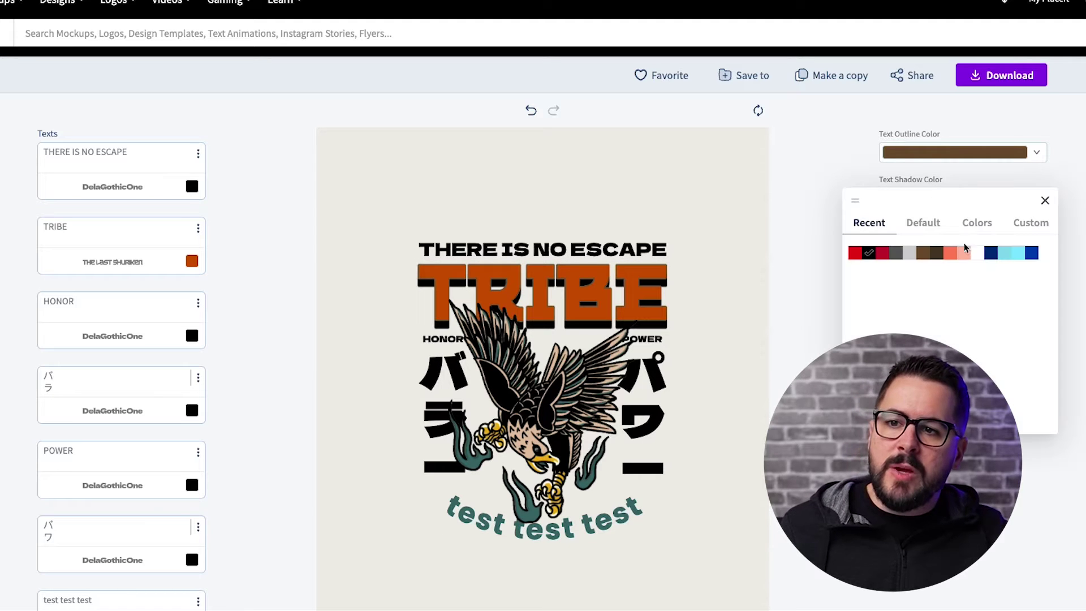
{"action": "left_click", "coordinate": [909, 254]}
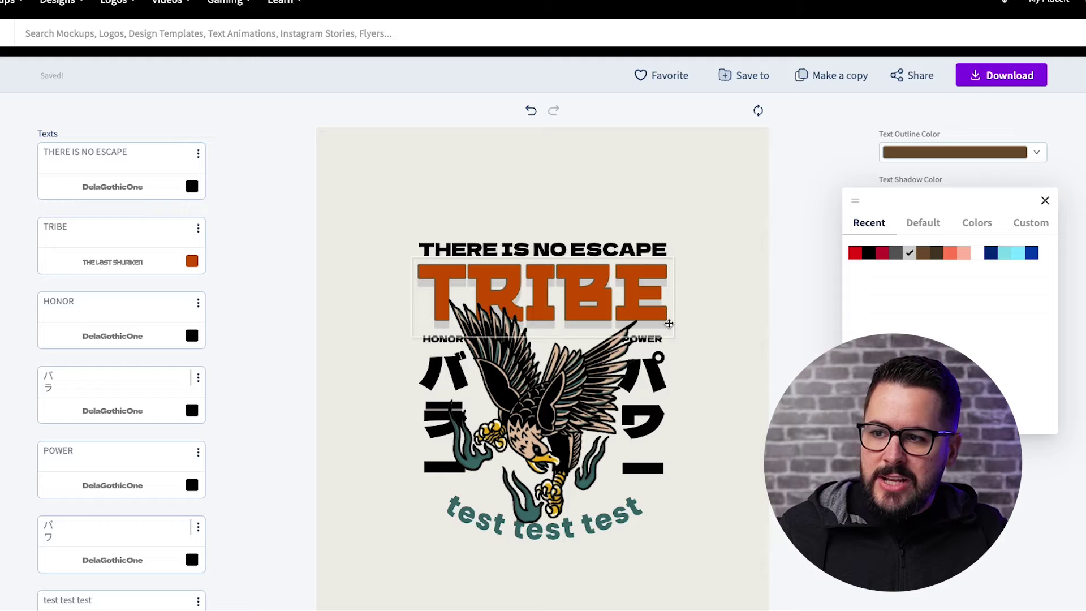
{"action": "left_click", "coordinate": [813, 316]}
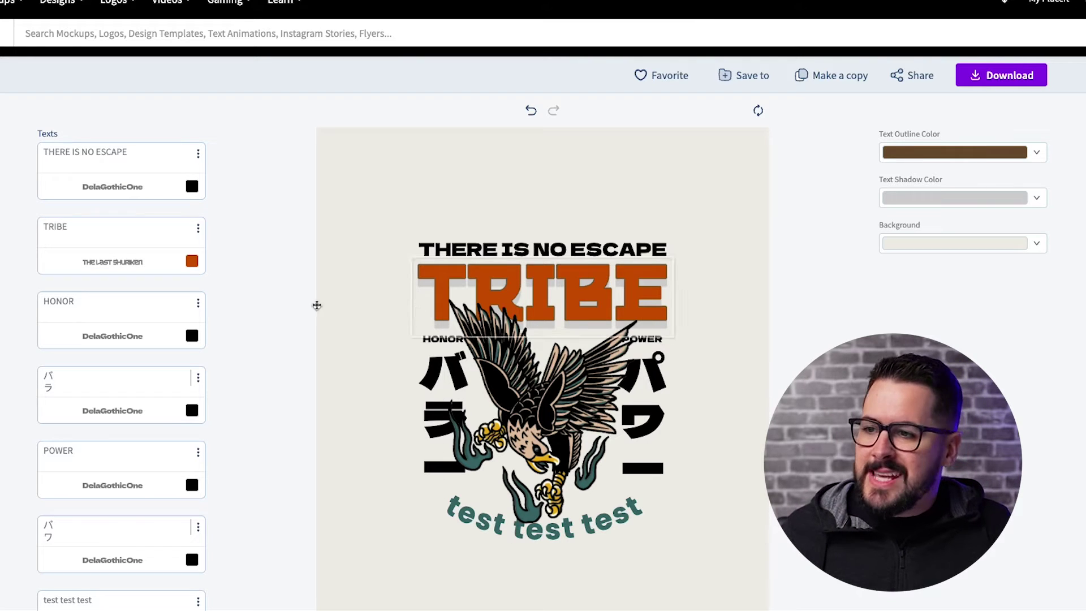
{"action": "scroll", "coordinate": [1071, 379], "scroll_direction": "down", "scroll_amount": 2}
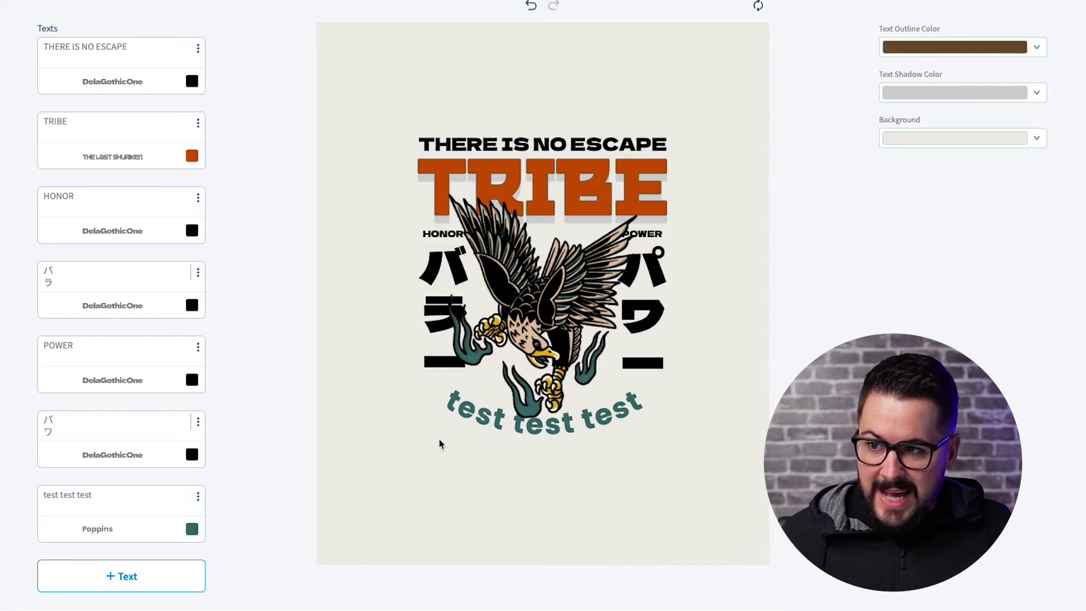
{"action": "scroll", "coordinate": [543, 306], "scroll_direction": "up", "scroll_amount": 2}
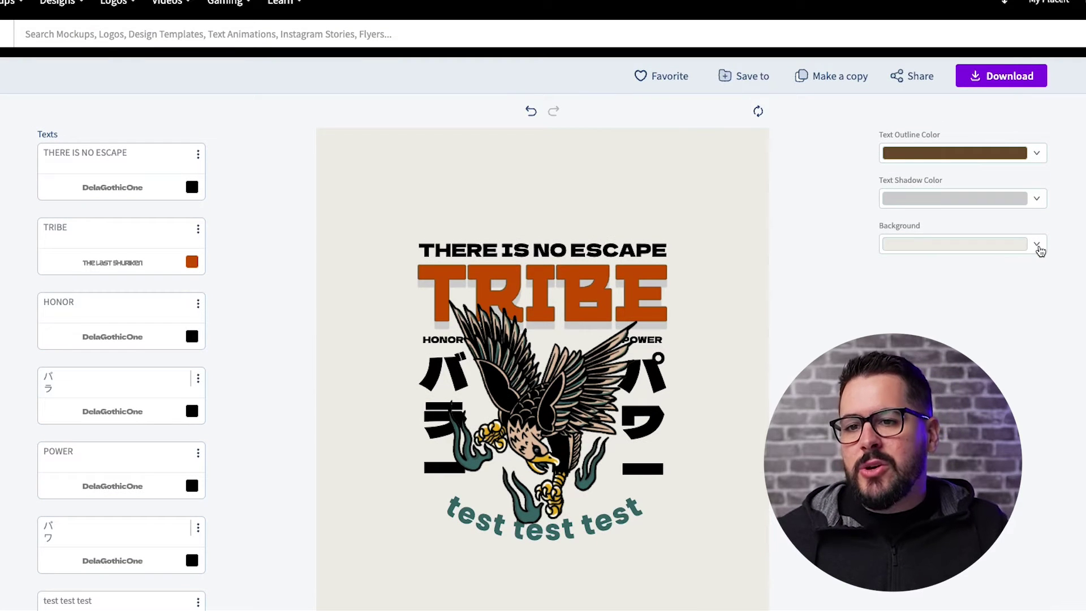
Switch the background to the transparent checkerboard swatch and download the eagle design.
{"action": "left_click", "coordinate": [1040, 246]}
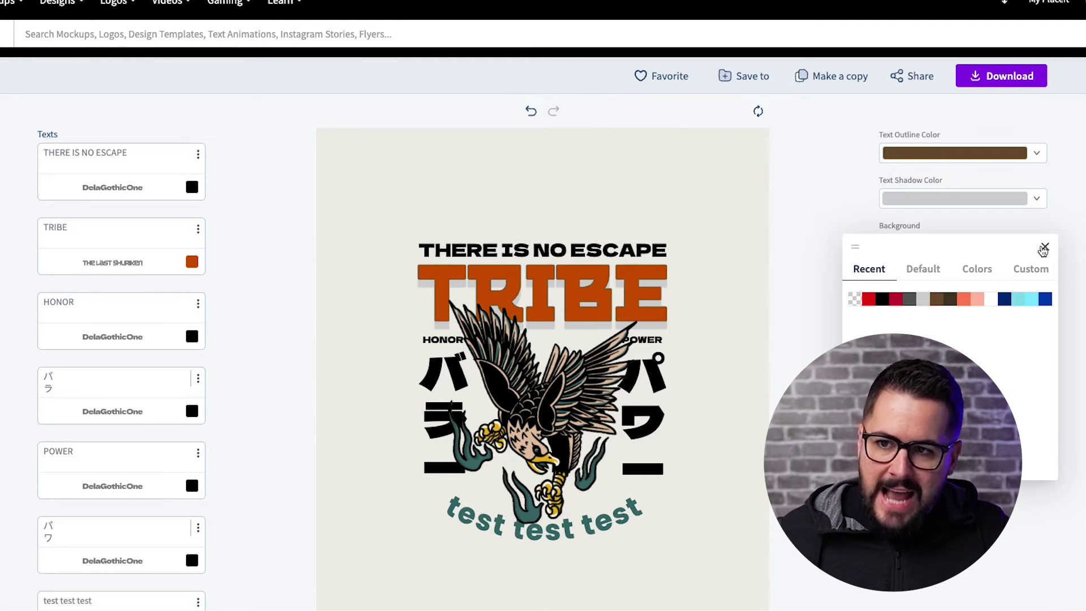
{"action": "left_click", "coordinate": [853, 303]}
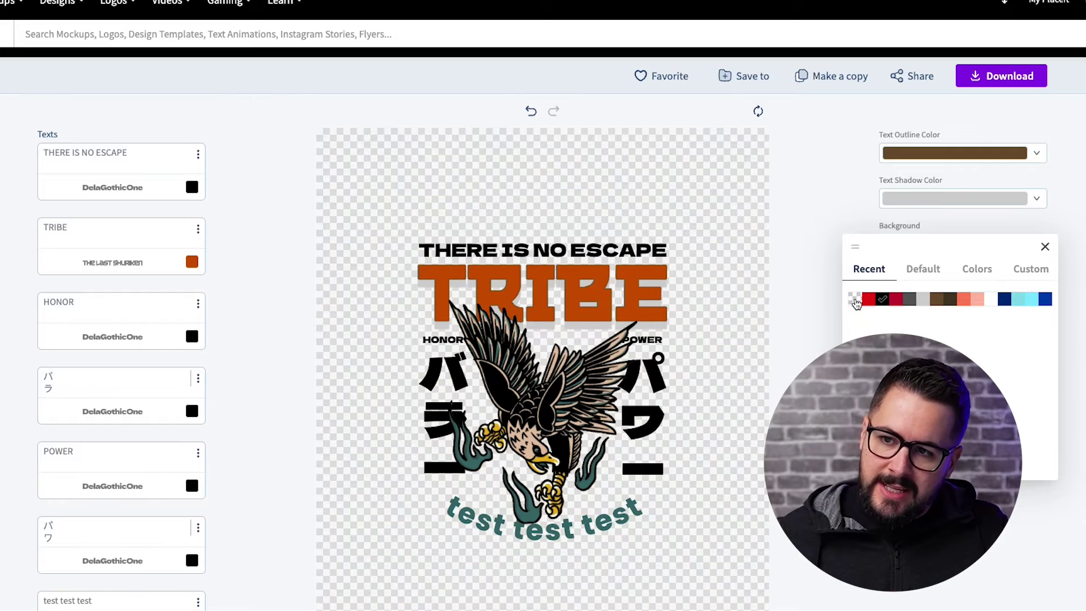
{"action": "left_click", "coordinate": [823, 309]}
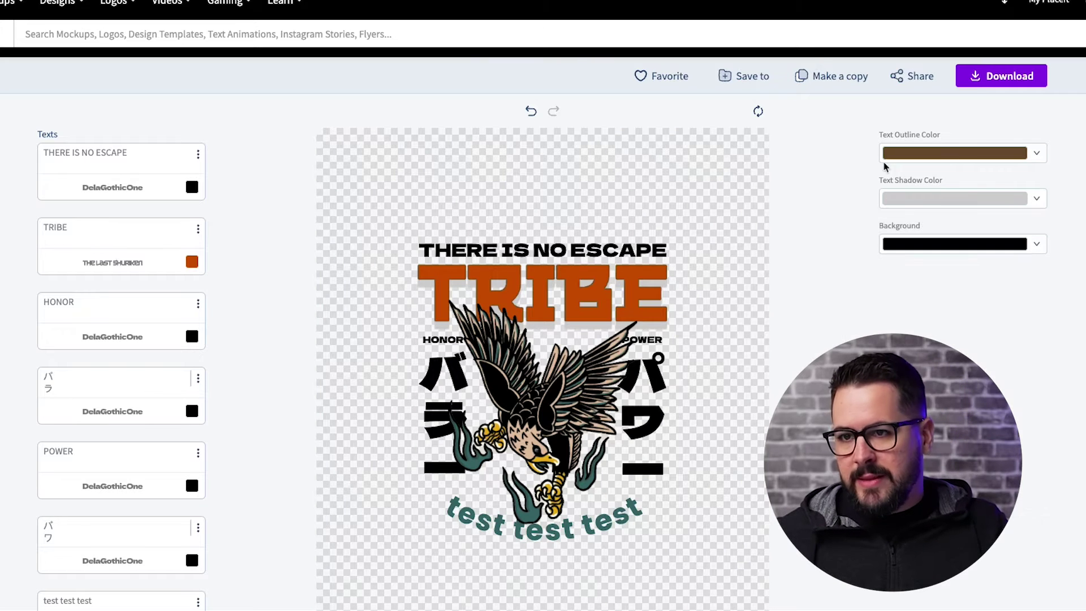
{"action": "left_click", "coordinate": [982, 79]}
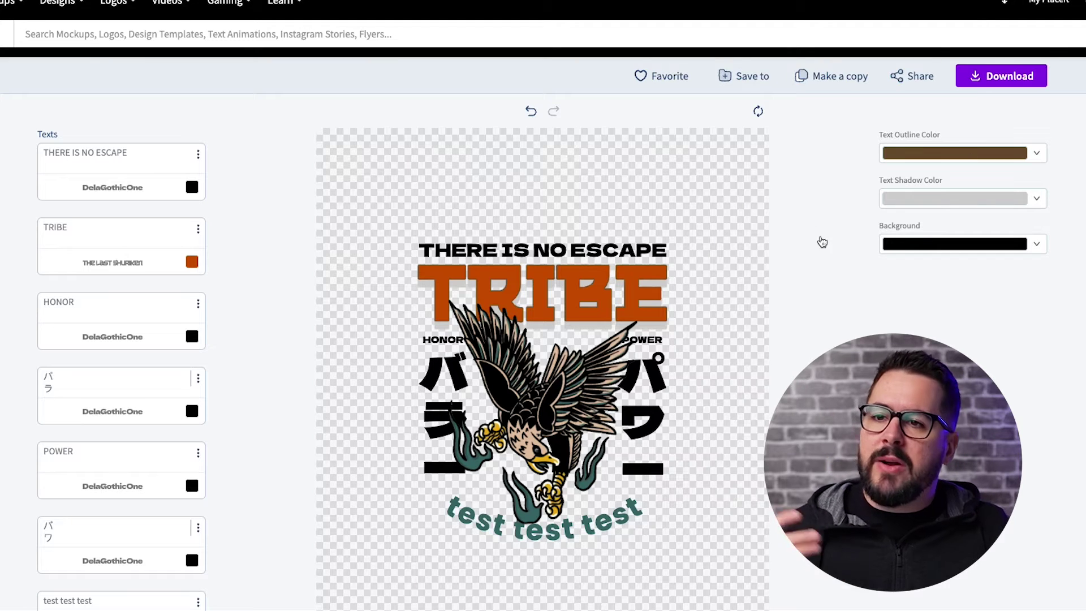
{"action": "scroll", "coordinate": [823, 255], "scroll_direction": "down", "scroll_amount": 1}
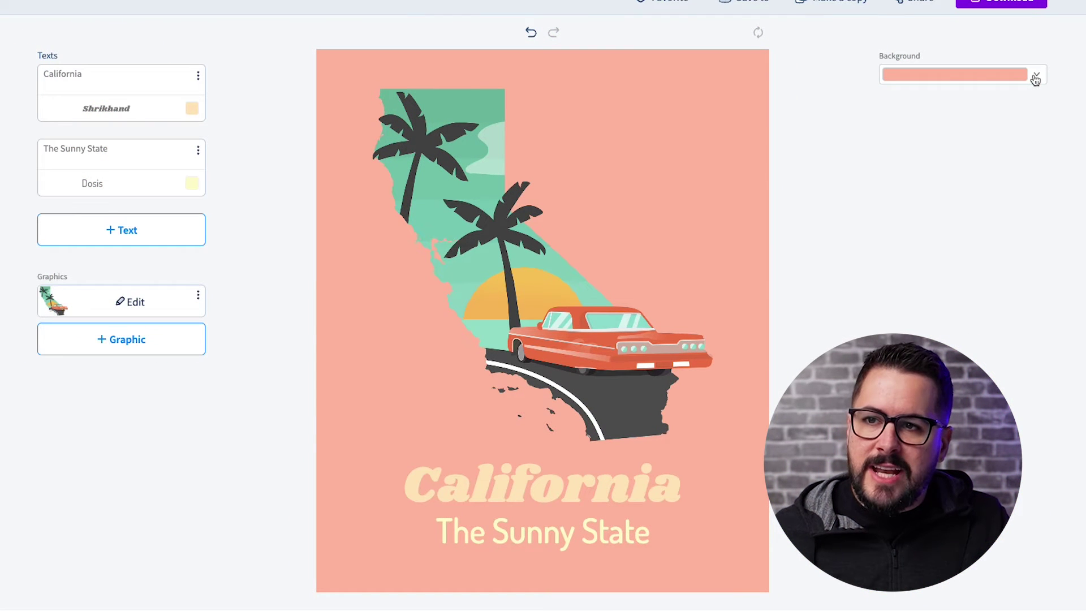
Review the California template's background colours, keeping salmon pink, then select the California text.
{"action": "left_click", "coordinate": [1036, 79]}
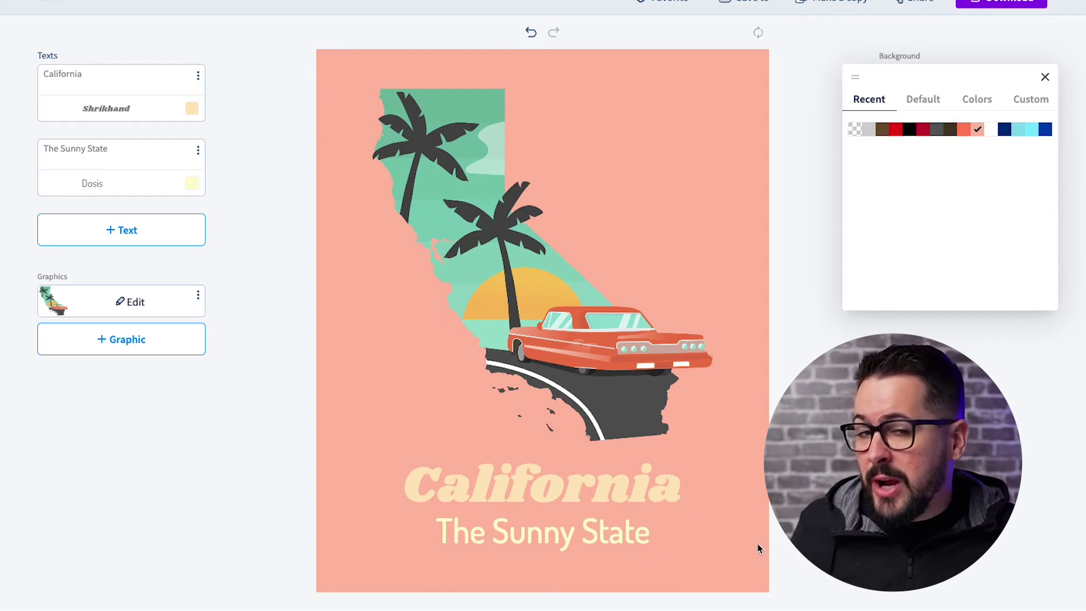
{"action": "left_click", "coordinate": [593, 477]}
{"action": "left_click", "coordinate": [563, 481]}
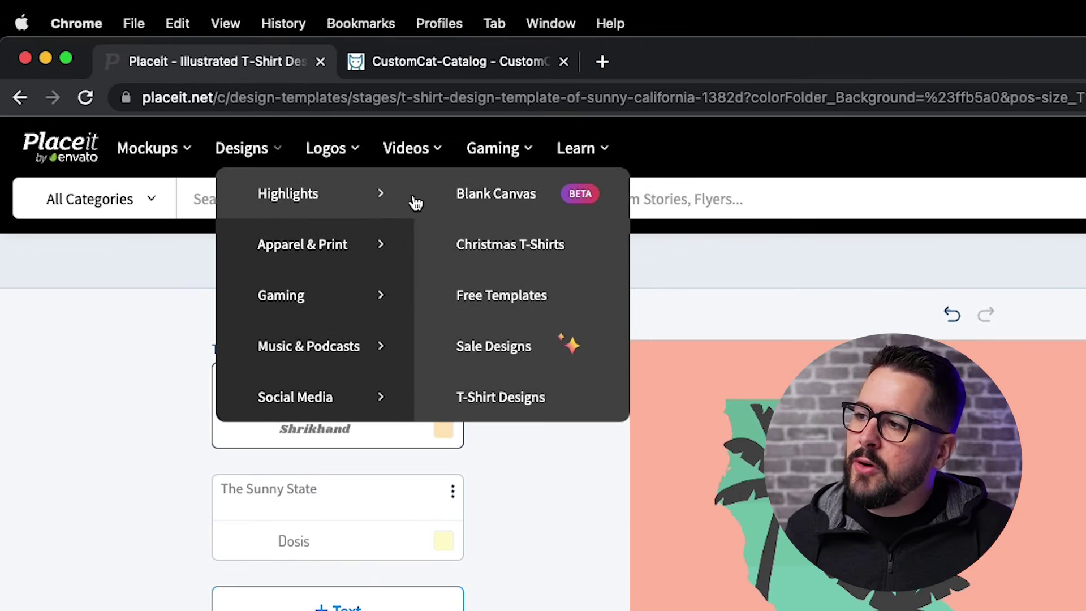
Start a new design from the Blank Canvas option and dismiss the tip popup.
{"action": "left_click", "coordinate": [503, 195]}
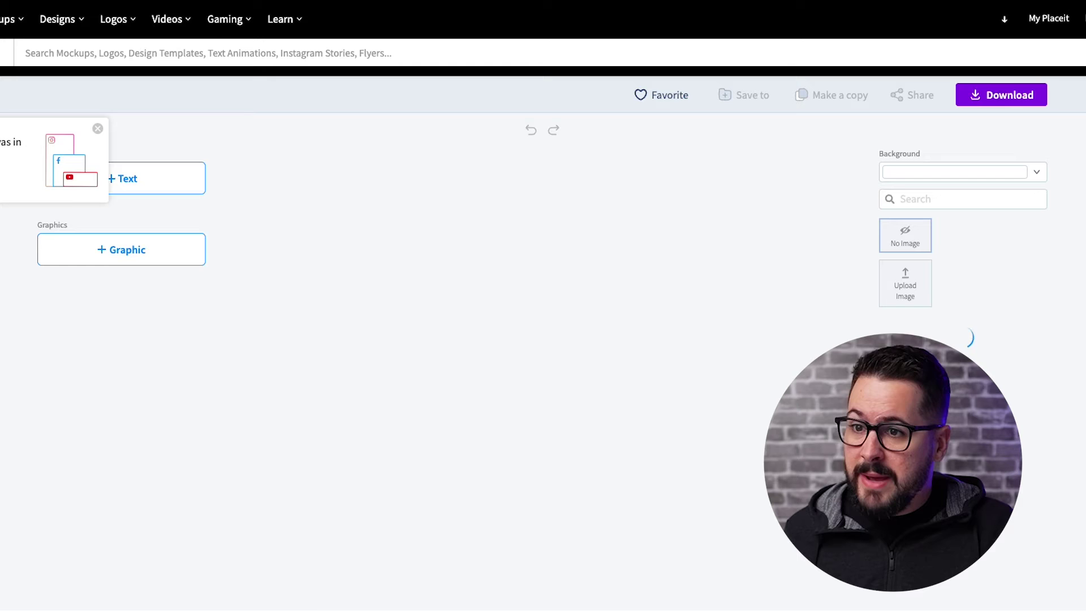
{"action": "left_click", "coordinate": [98, 129]}
{"action": "scroll", "coordinate": [654, 378], "scroll_direction": "down", "scroll_amount": 2}
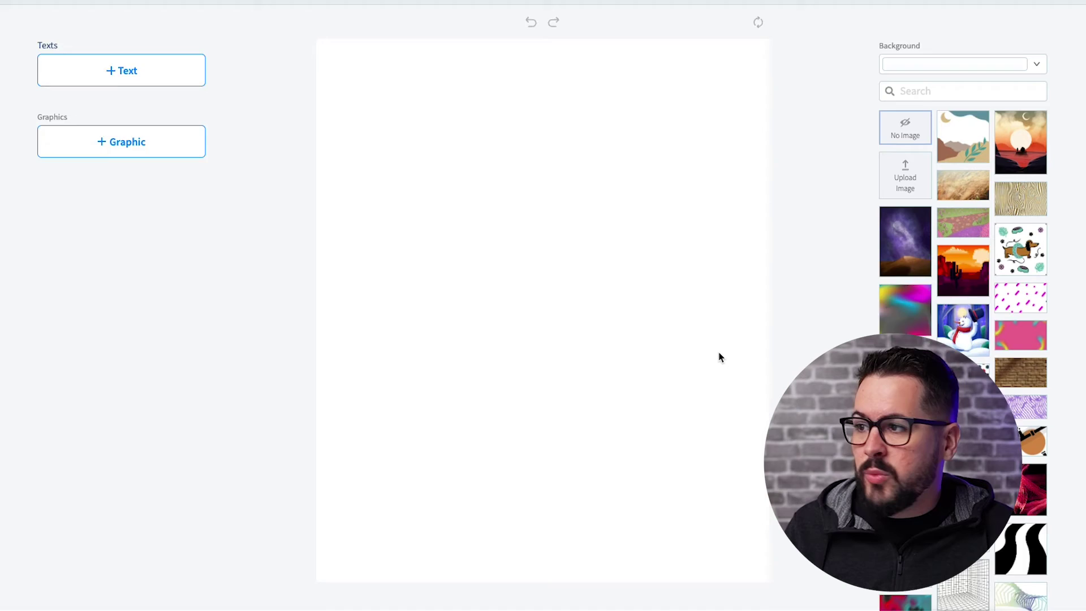
{"action": "scroll", "coordinate": [716, 360], "scroll_direction": "up", "scroll_amount": 2}
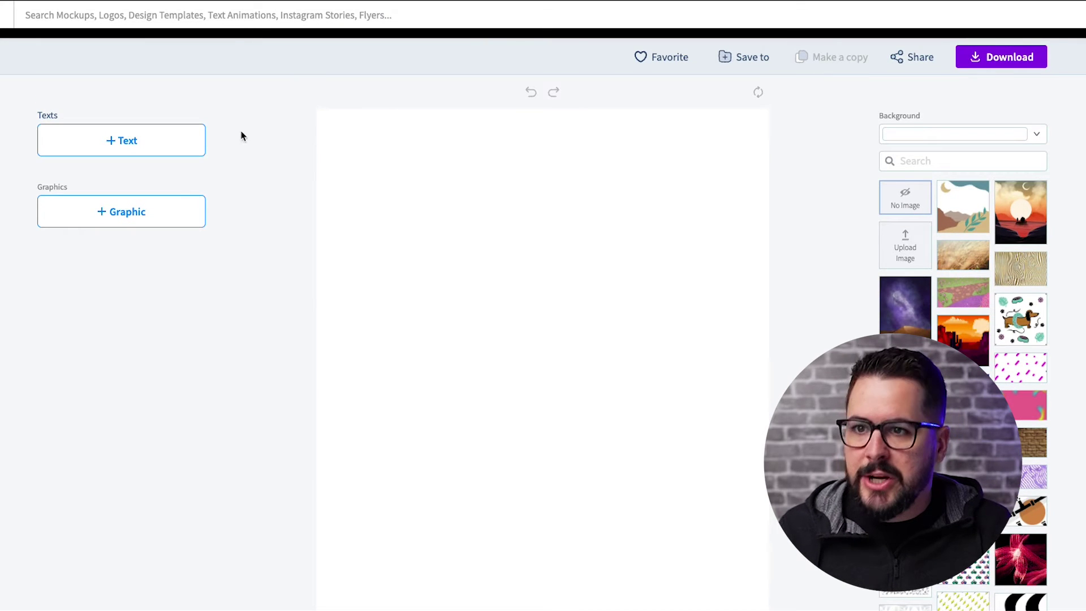
Add a text layer reading 'PIZZA DAD' set in the Fredoka One font.
{"action": "left_click", "coordinate": [112, 146]}
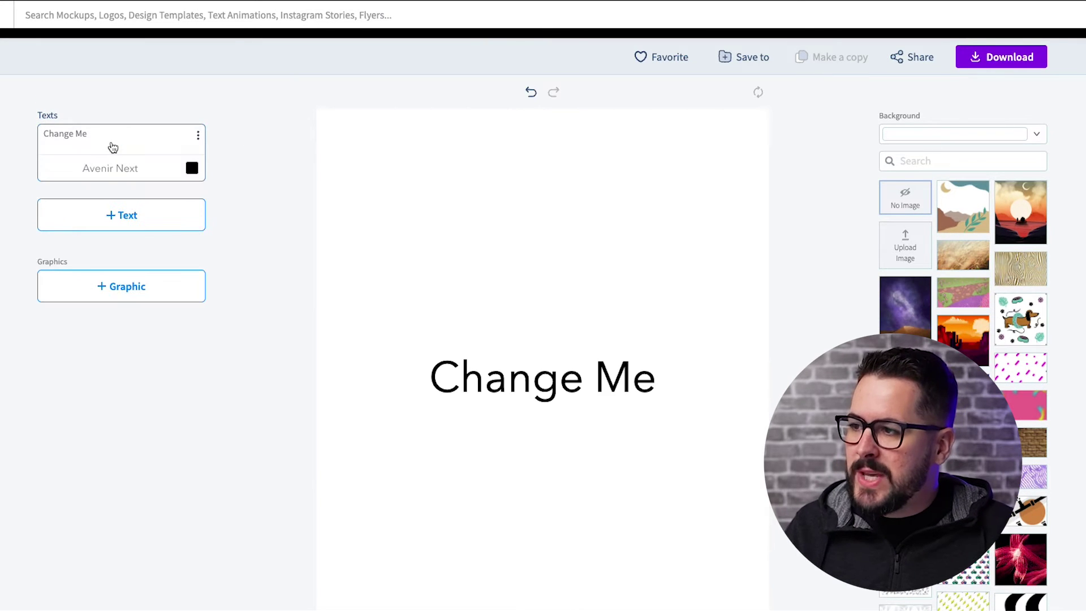
{"action": "triple_click", "coordinate": [112, 133]}
{"action": "type", "text": "P"}
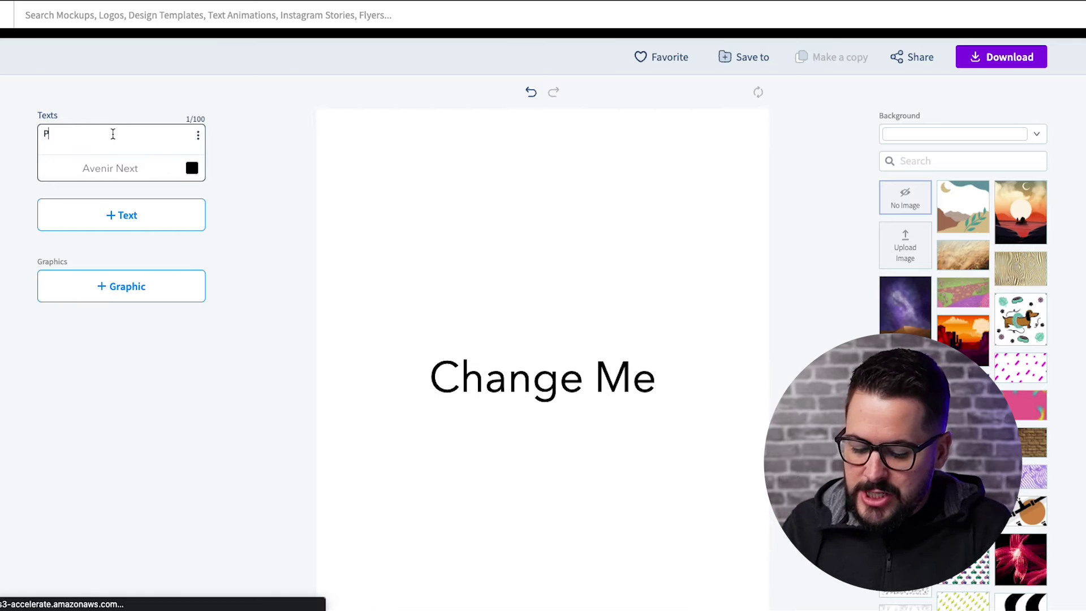
{"action": "type", "text": "IZZA DAD"}
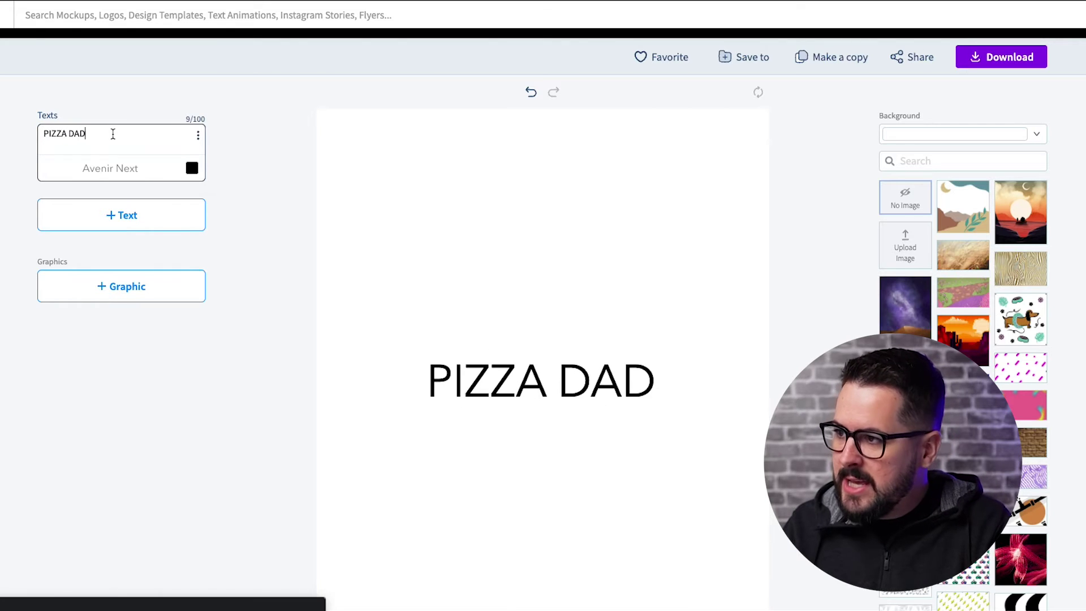
{"action": "left_click", "coordinate": [99, 167]}
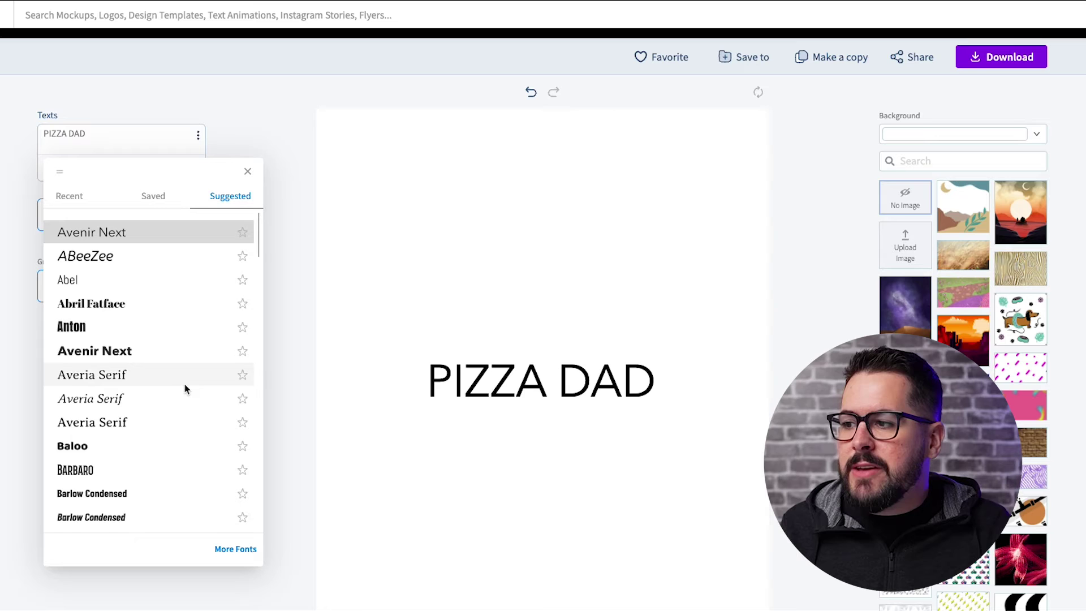
{"action": "scroll", "coordinate": [186, 388], "scroll_direction": "down", "scroll_amount": 10}
{"action": "scroll", "coordinate": [189, 388], "scroll_direction": "down", "scroll_amount": 1}
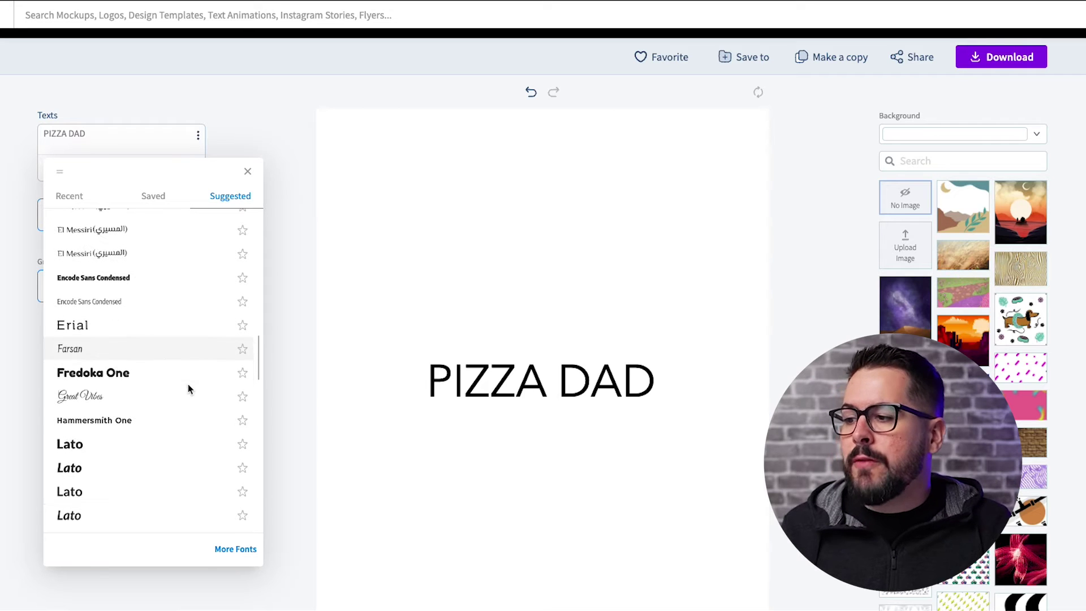
{"action": "left_click", "coordinate": [158, 383]}
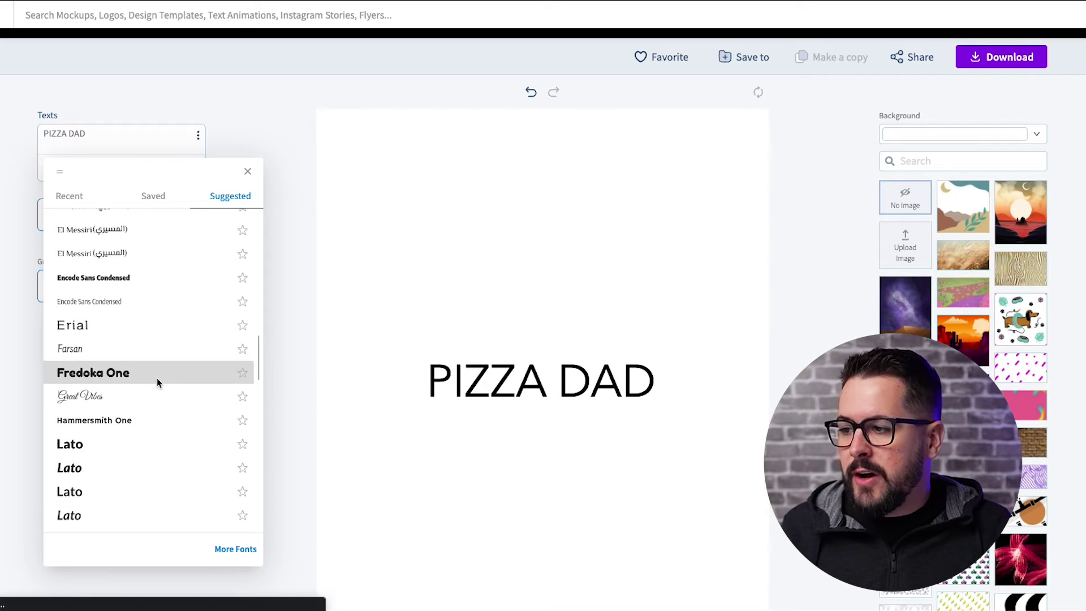
{"action": "left_click", "coordinate": [290, 368]}
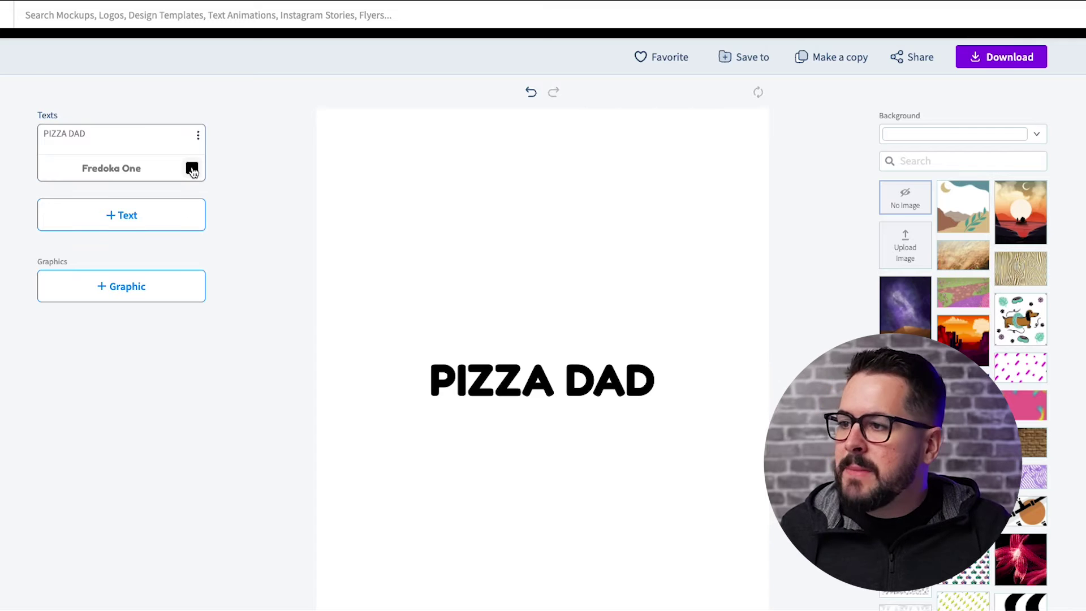
Move PIZZA DAD near the top, centre it, and enlarge it across the canvas.
{"action": "left_click_drag", "start_coordinate": [601, 389], "coordinate": [588, 238]}
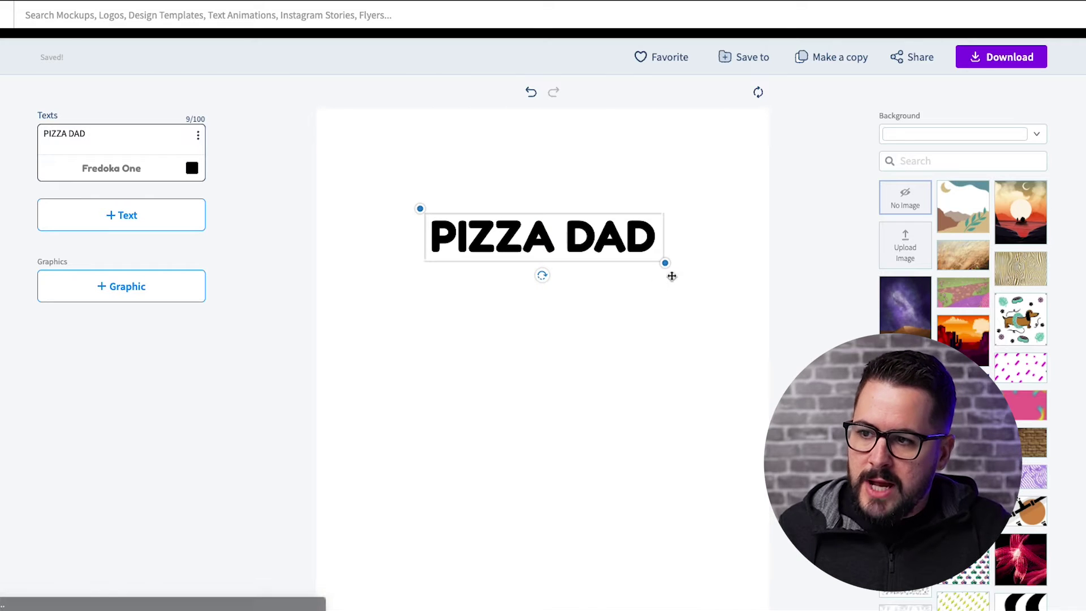
{"action": "left_click_drag", "start_coordinate": [667, 263], "coordinate": [738, 314]}
{"action": "left_click_drag", "start_coordinate": [676, 236], "coordinate": [619, 243]}
{"action": "mouse_move", "coordinate": [542, 277]}
{"action": "left_mouse_down"}
{"action": "mouse_move", "coordinate": [501, 278]}
{"action": "mouse_move", "coordinate": [542, 288]}
{"action": "left_mouse_up"}
{"action": "left_click", "coordinate": [609, 286]}
{"action": "left_click", "coordinate": [699, 259]}
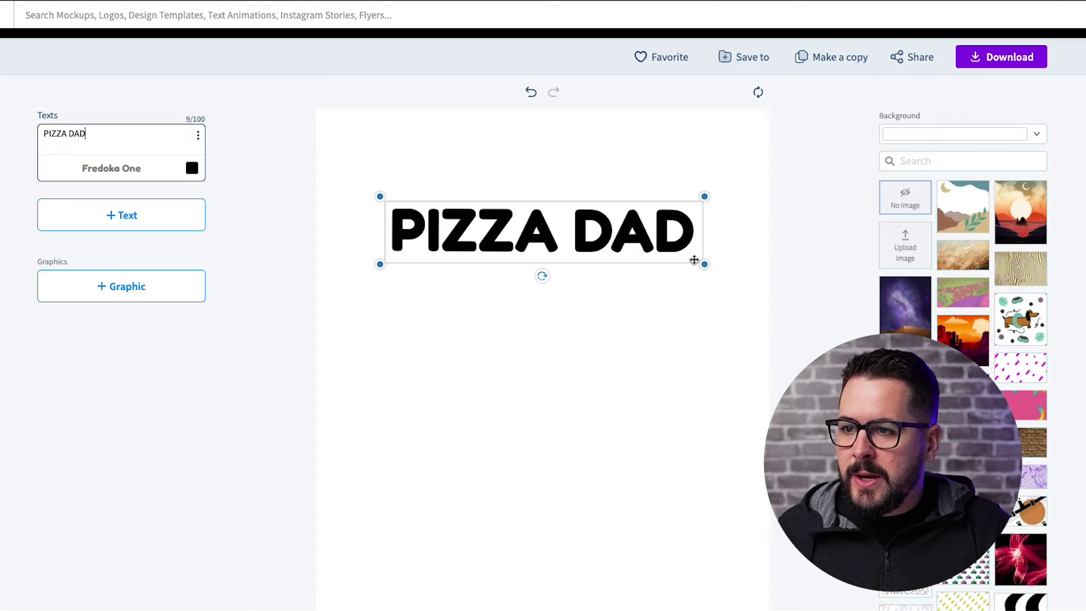
{"action": "left_click_drag", "start_coordinate": [703, 262], "coordinate": [654, 245]}
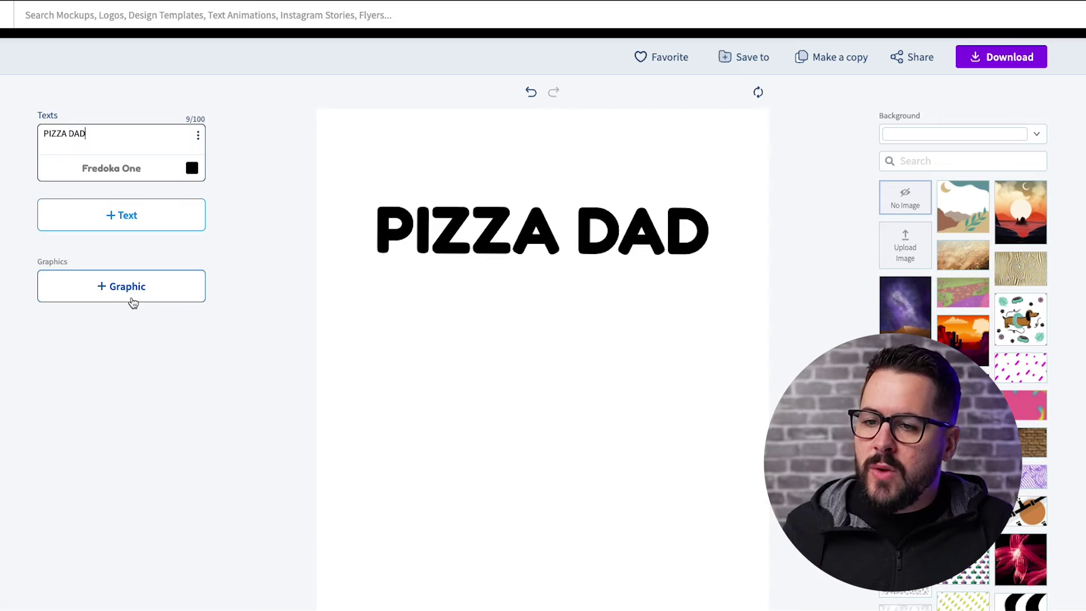
Search the graphics library for 'pizza' and add the pizza chef graphic.
{"action": "left_click", "coordinate": [102, 285]}
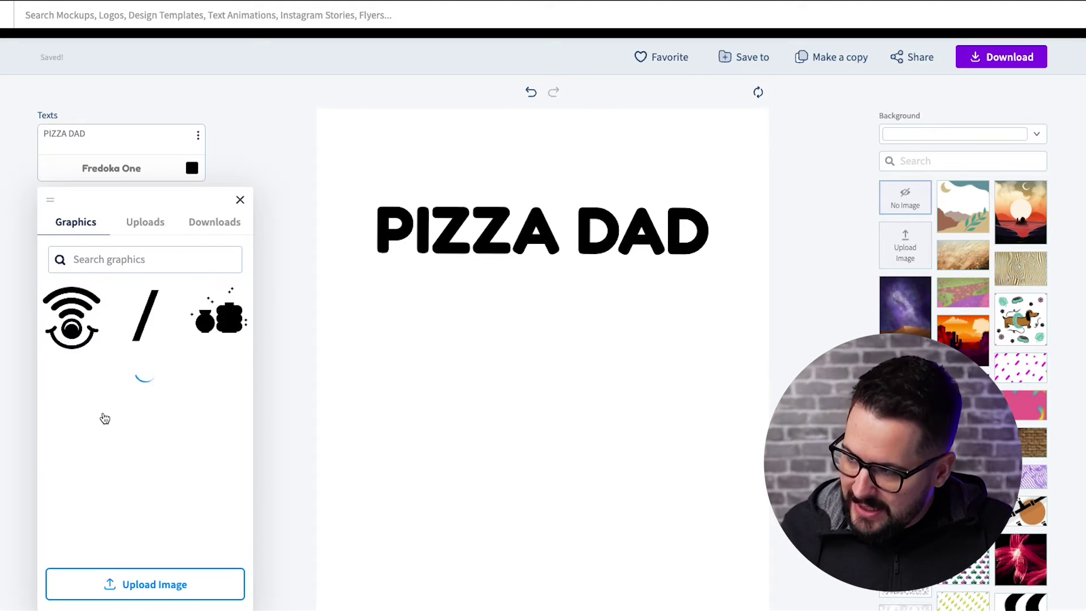
{"action": "left_click", "coordinate": [118, 265]}
{"action": "type", "text": "pizza"}
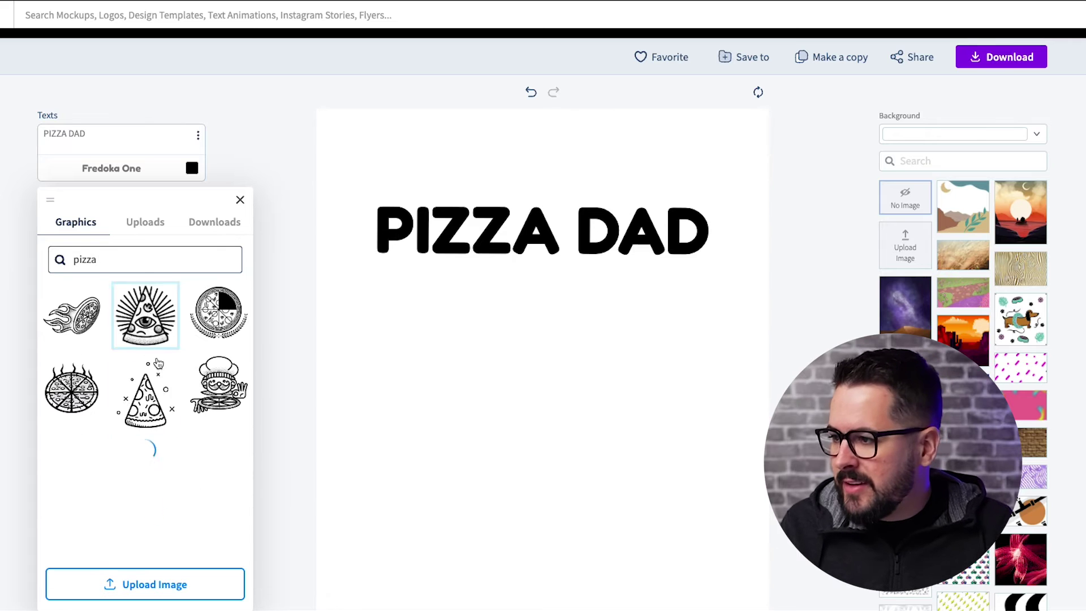
{"action": "scroll", "coordinate": [159, 362], "scroll_direction": "down", "scroll_amount": 5}
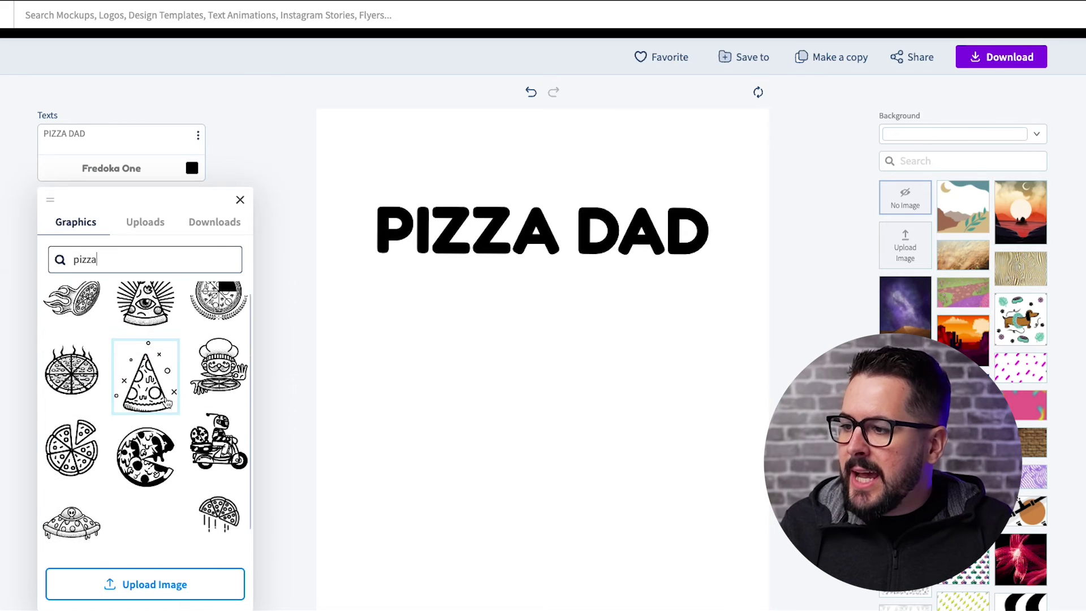
{"action": "scroll", "coordinate": [172, 405], "scroll_direction": "down", "scroll_amount": 5}
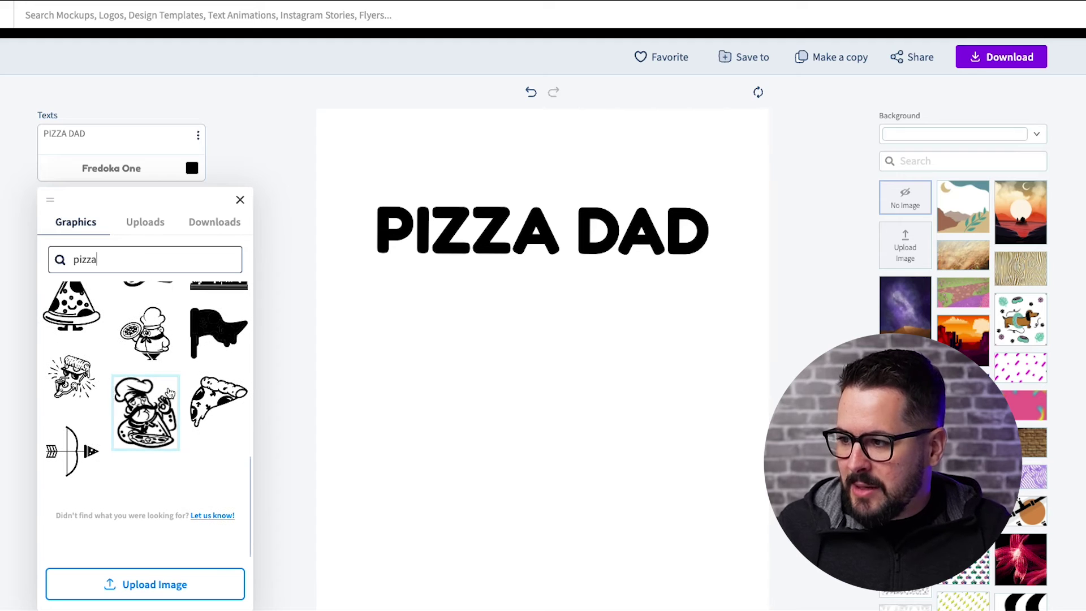
{"action": "left_click", "coordinate": [145, 413]}
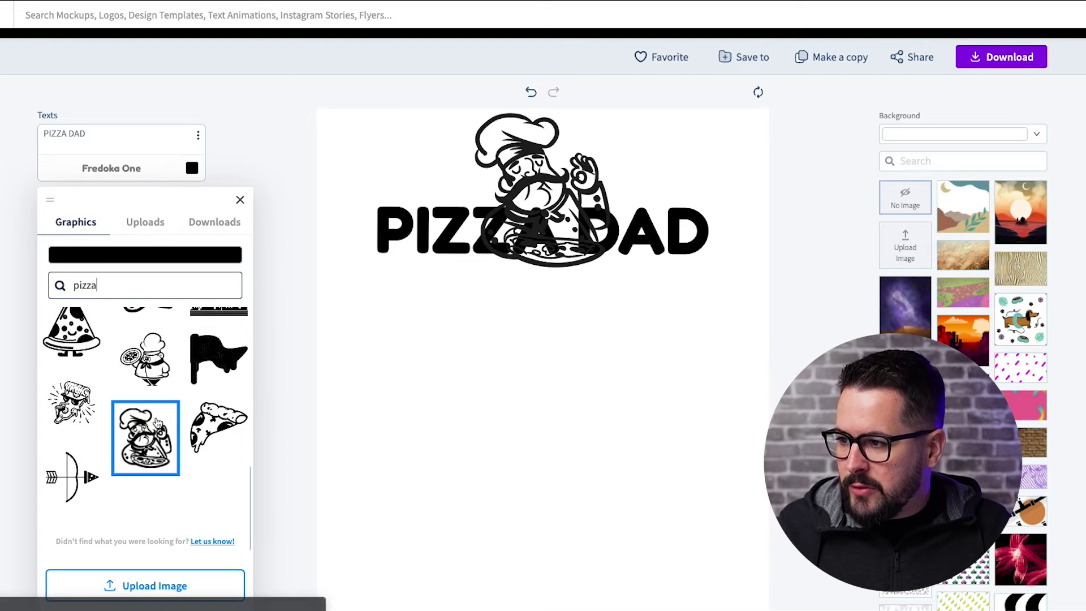
Enlarge the chef graphic and centre it beneath the PIZZA DAD heading.
{"action": "left_click_drag", "start_coordinate": [529, 170], "coordinate": [558, 330]}
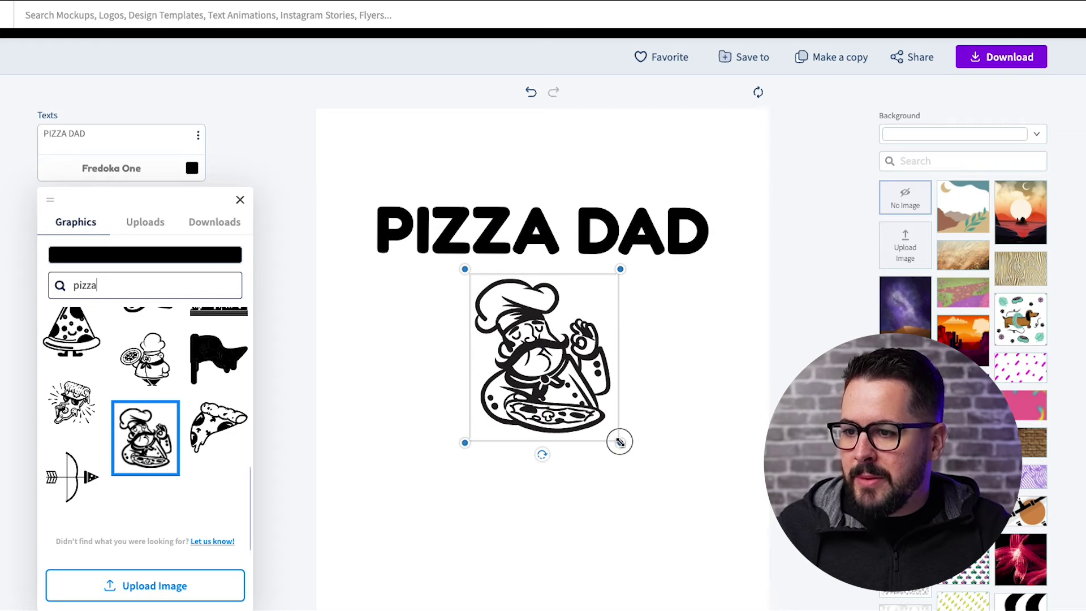
{"action": "left_click_drag", "start_coordinate": [620, 442], "coordinate": [803, 610]}
{"action": "left_click_drag", "start_coordinate": [684, 514], "coordinate": [595, 500]}
{"action": "left_click", "coordinate": [311, 293]}
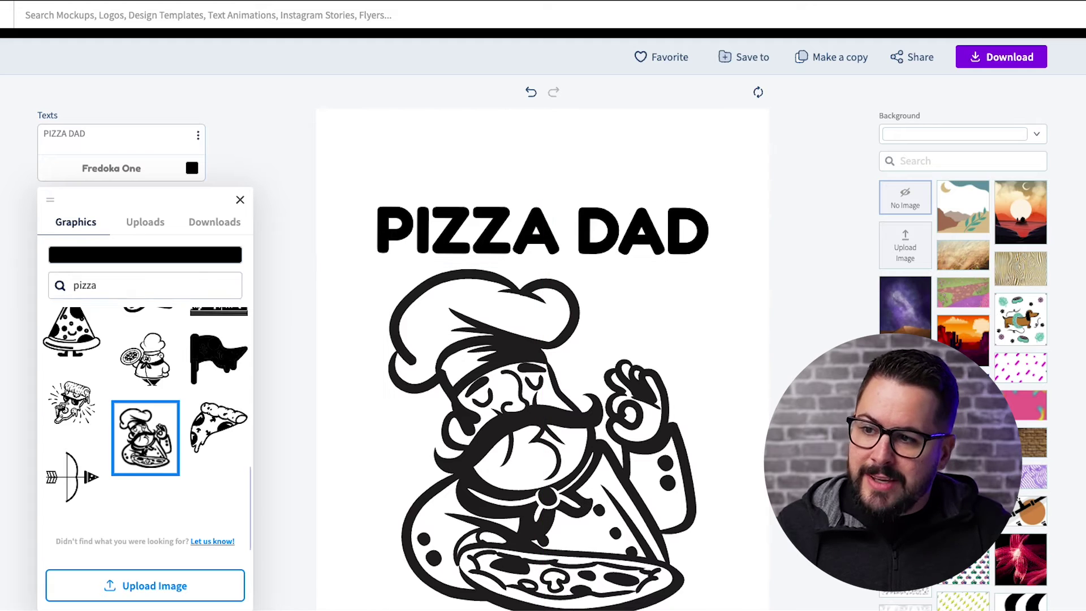
{"action": "scroll", "coordinate": [280, 352], "scroll_direction": "down", "scroll_amount": 2}
{"action": "scroll", "coordinate": [282, 354], "scroll_direction": "down", "scroll_amount": 2}
{"action": "scroll", "coordinate": [281, 354], "scroll_direction": "up", "scroll_amount": 3}
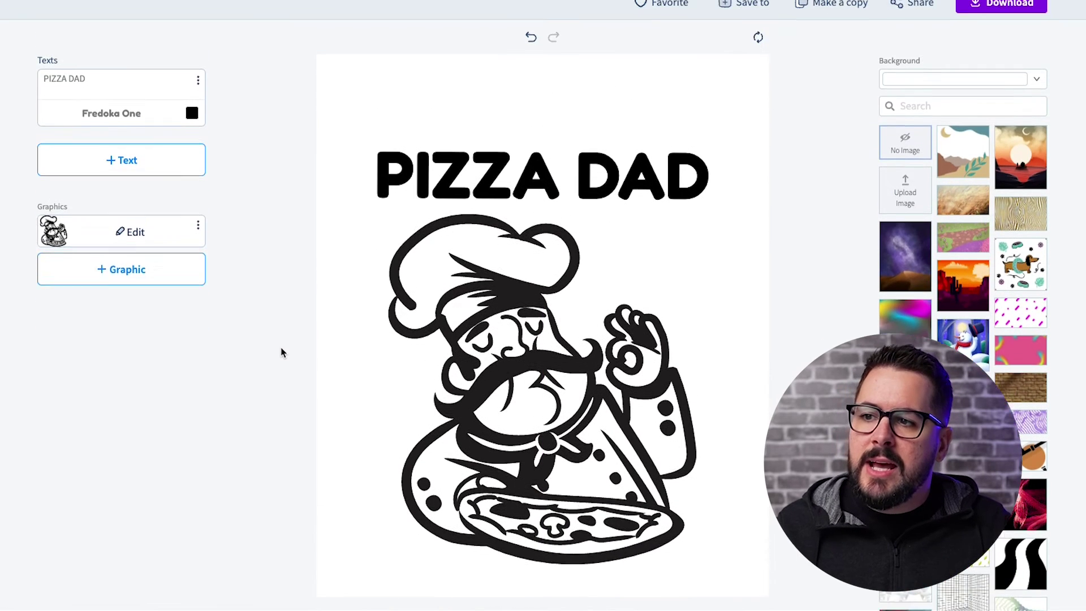
{"action": "left_click", "coordinate": [647, 170]}
Nudge the text and chef graphic upward, then recolour the chef graphic crimson.
{"action": "left_click_drag", "start_coordinate": [648, 169], "coordinate": [648, 160]}
{"action": "left_click_drag", "start_coordinate": [620, 377], "coordinate": [619, 363]}
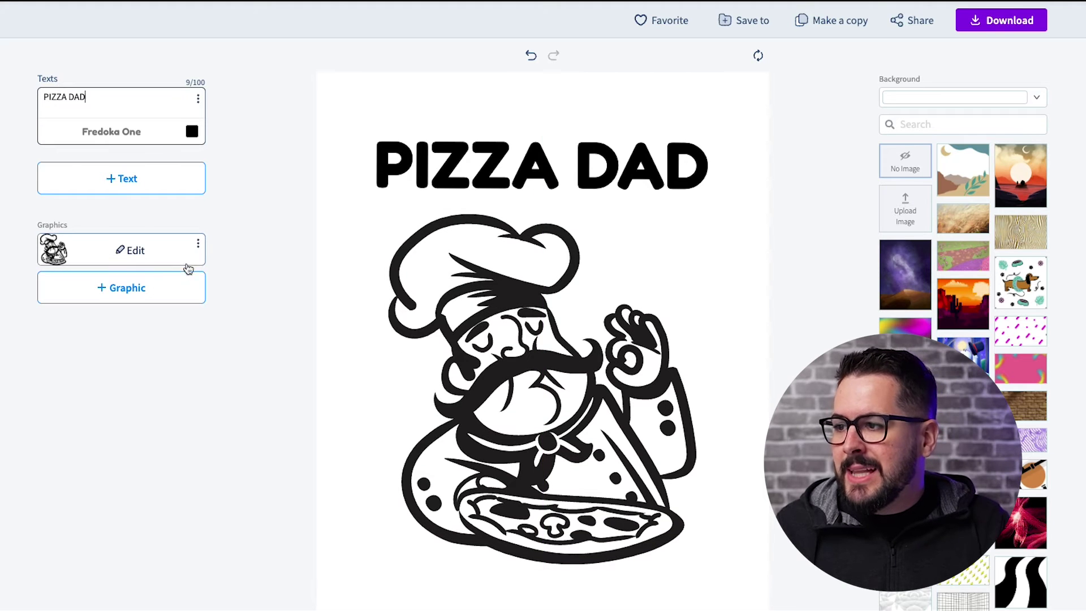
{"action": "left_click", "coordinate": [198, 245]}
{"action": "left_click", "coordinate": [125, 251]}
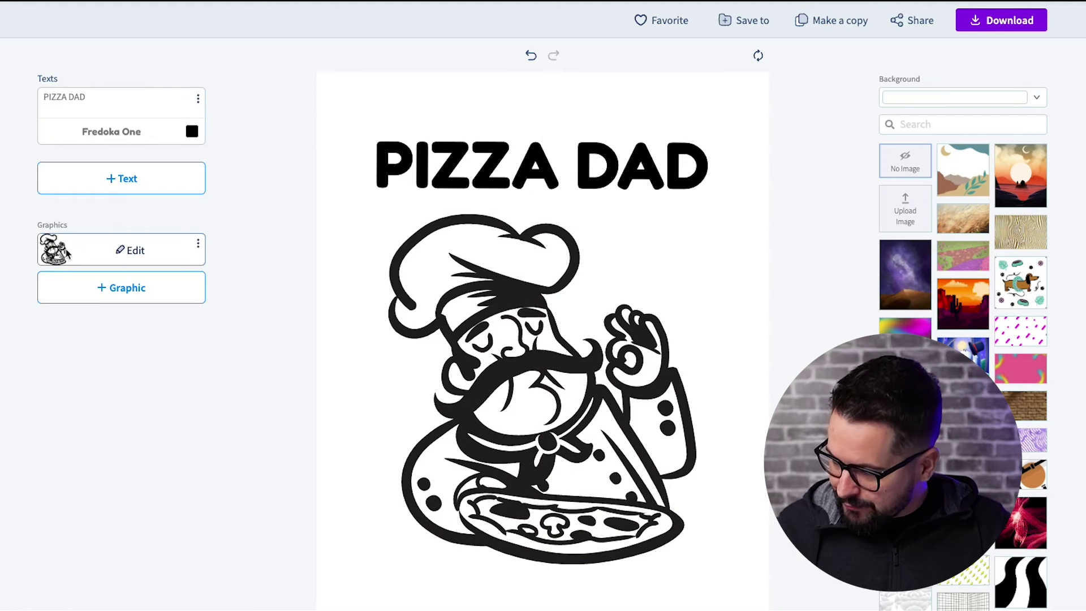
{"action": "left_click", "coordinate": [128, 253]}
{"action": "left_click", "coordinate": [136, 255]}
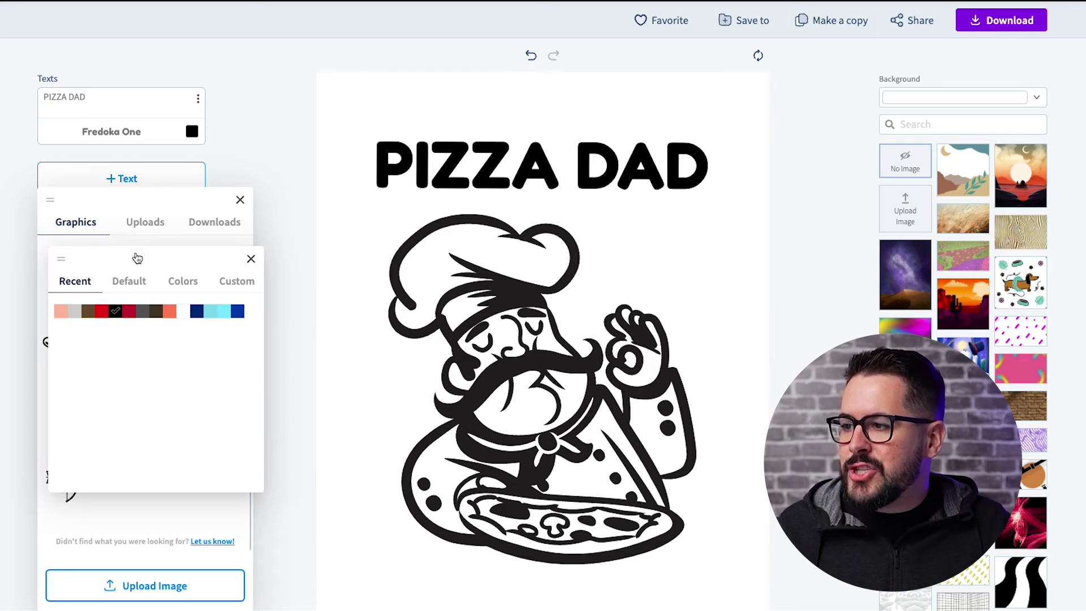
{"action": "left_click", "coordinate": [128, 312]}
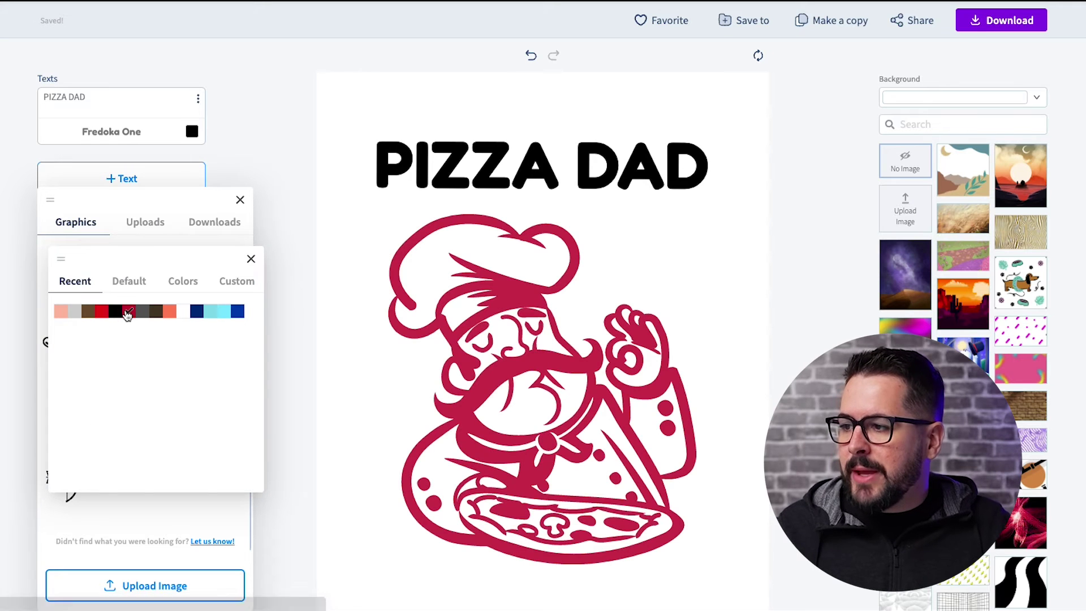
{"action": "left_click", "coordinate": [276, 175]}
Change the PIZZA DAD text colour to white from the Recent colours.
{"action": "left_click", "coordinate": [399, 145]}
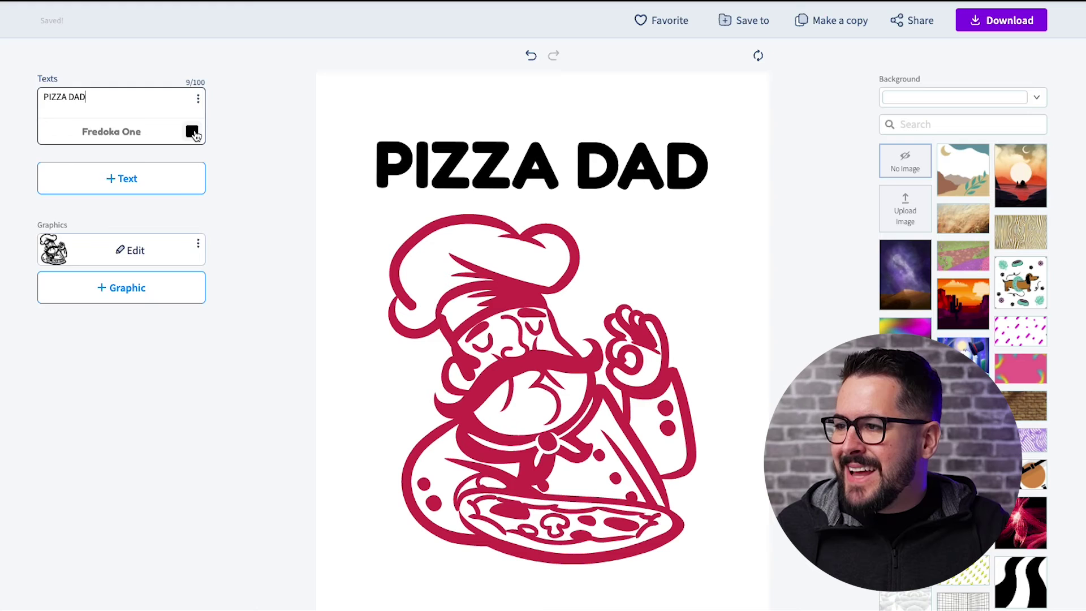
{"action": "left_click", "coordinate": [193, 133]}
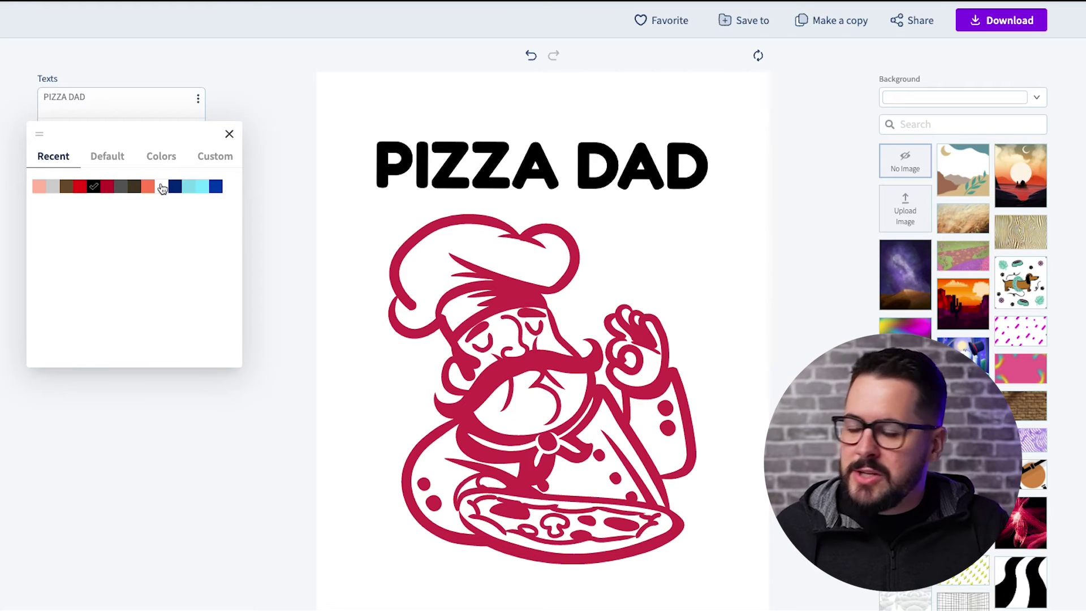
{"action": "left_click", "coordinate": [162, 186]}
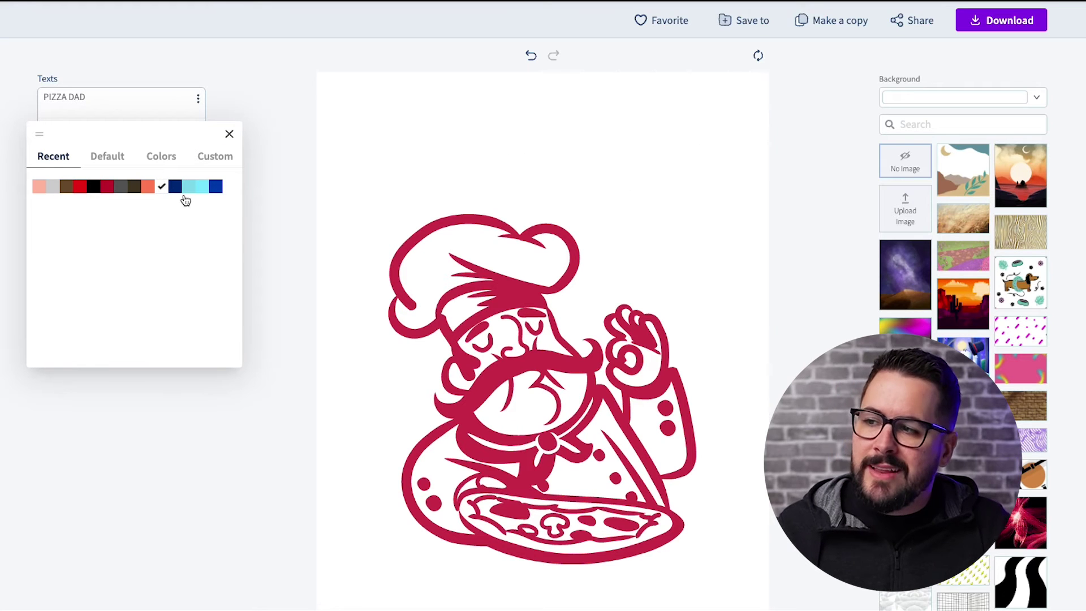
{"action": "left_click", "coordinate": [279, 221]}
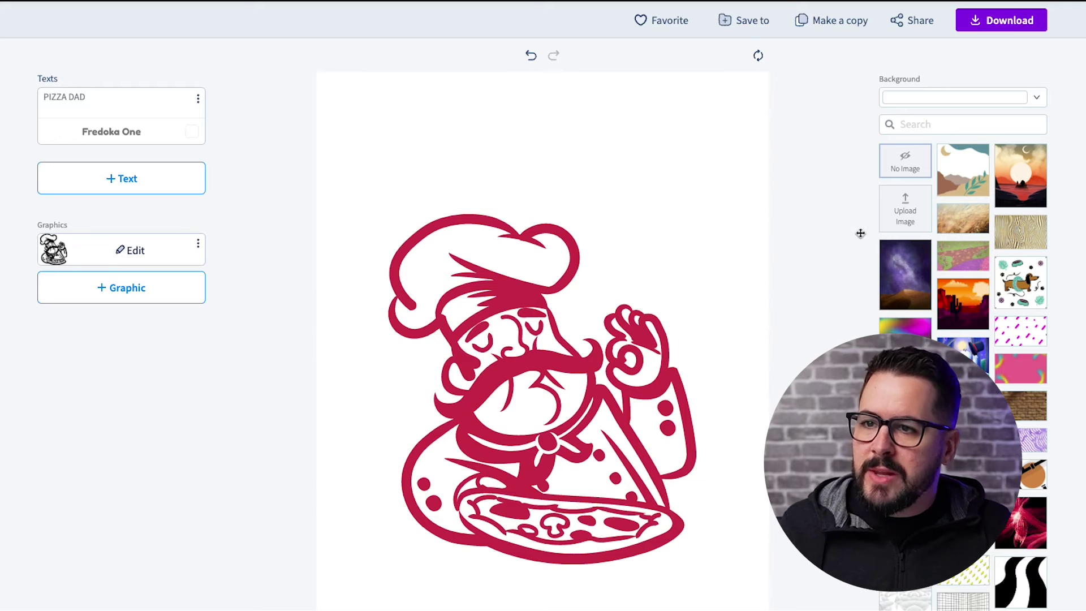
Set the design's page background colour to transparent.
{"action": "scroll", "coordinate": [860, 232], "scroll_direction": "down", "scroll_amount": 1}
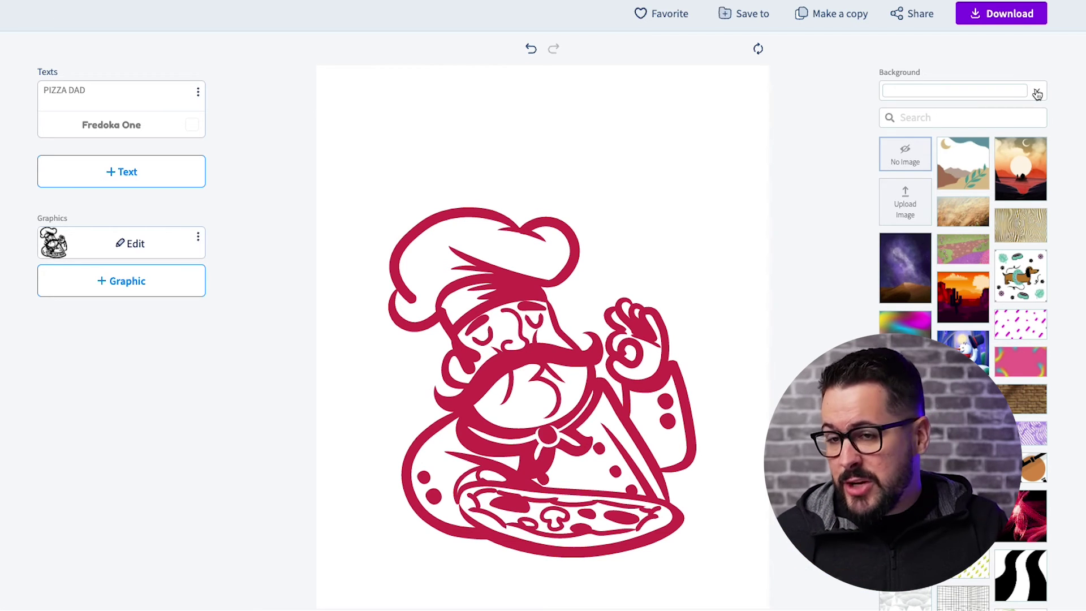
{"action": "left_click", "coordinate": [1035, 93]}
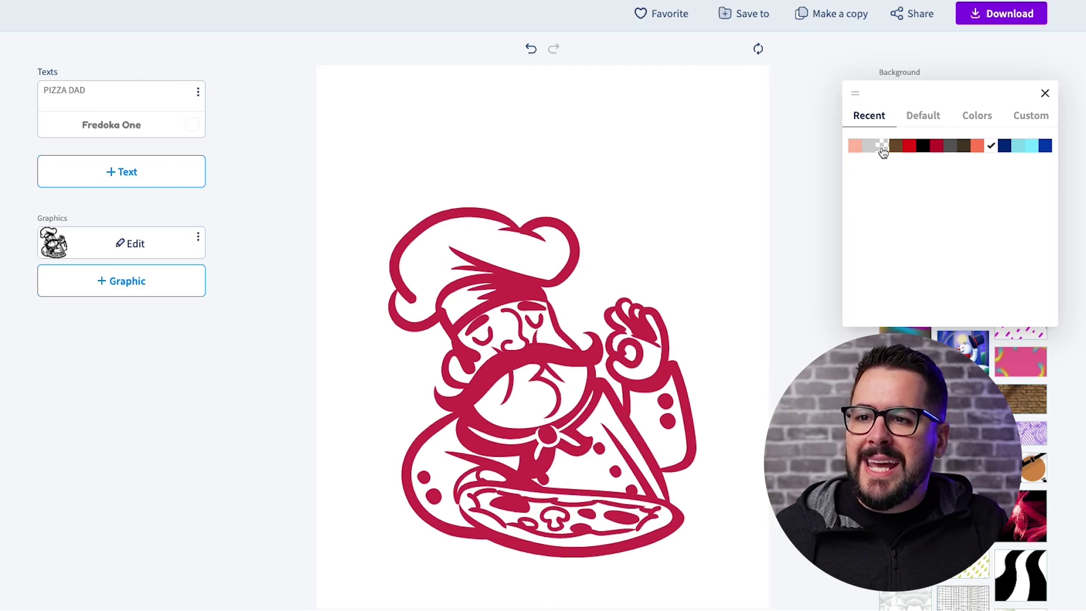
{"action": "left_click", "coordinate": [884, 148]}
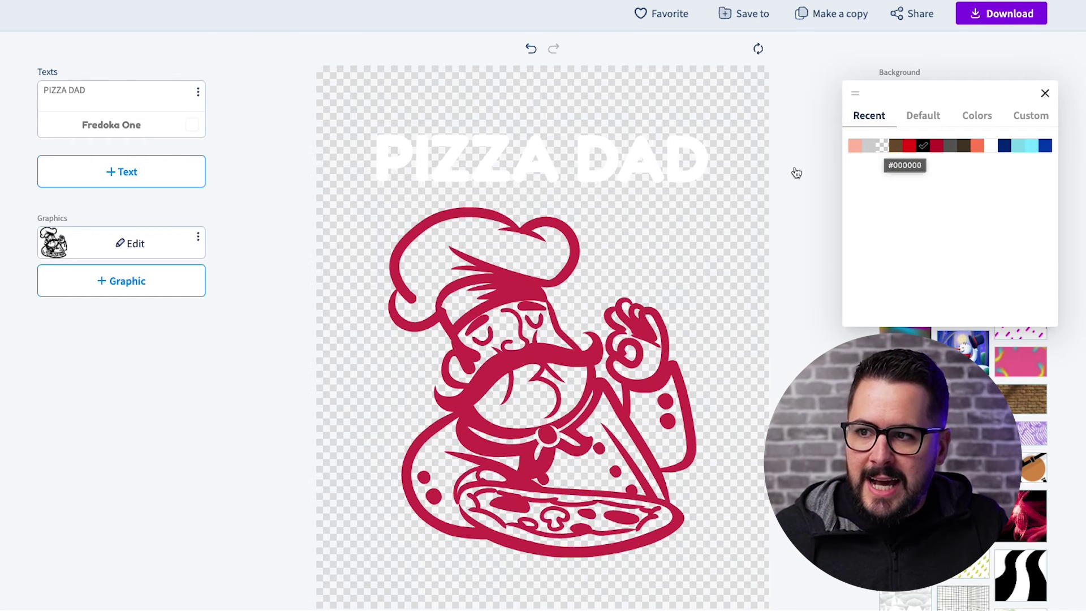
{"action": "left_click", "coordinate": [526, 281]}
Download the finished PIZZA DAD design as an image.
{"action": "scroll", "coordinate": [525, 272], "scroll_direction": "down", "scroll_amount": 3}
{"action": "scroll", "coordinate": [526, 267], "scroll_direction": "up", "scroll_amount": 3}
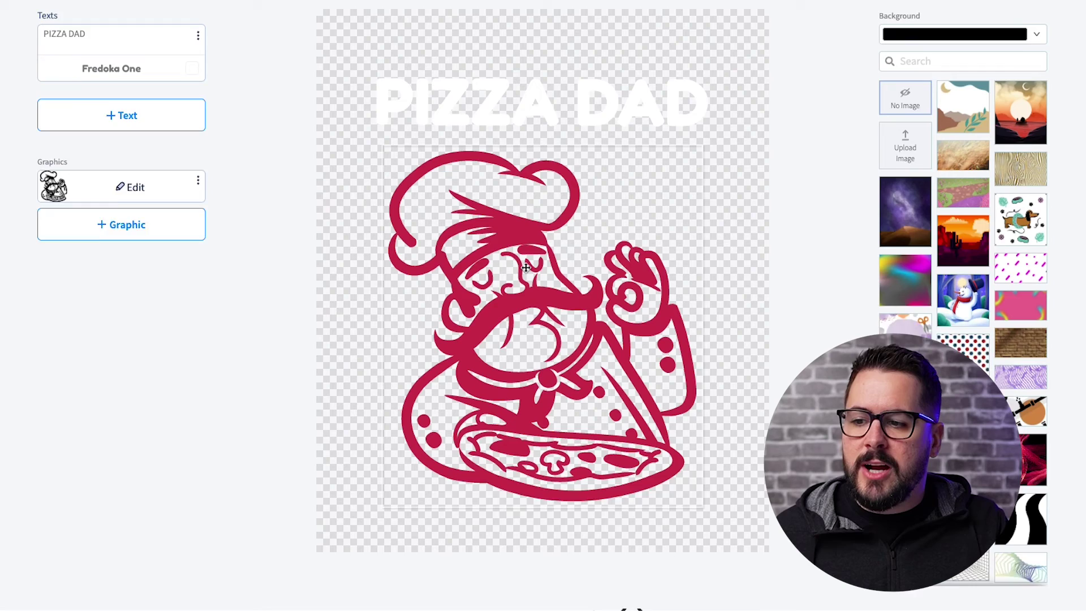
{"action": "scroll", "coordinate": [549, 267], "scroll_direction": "down", "scroll_amount": 1}
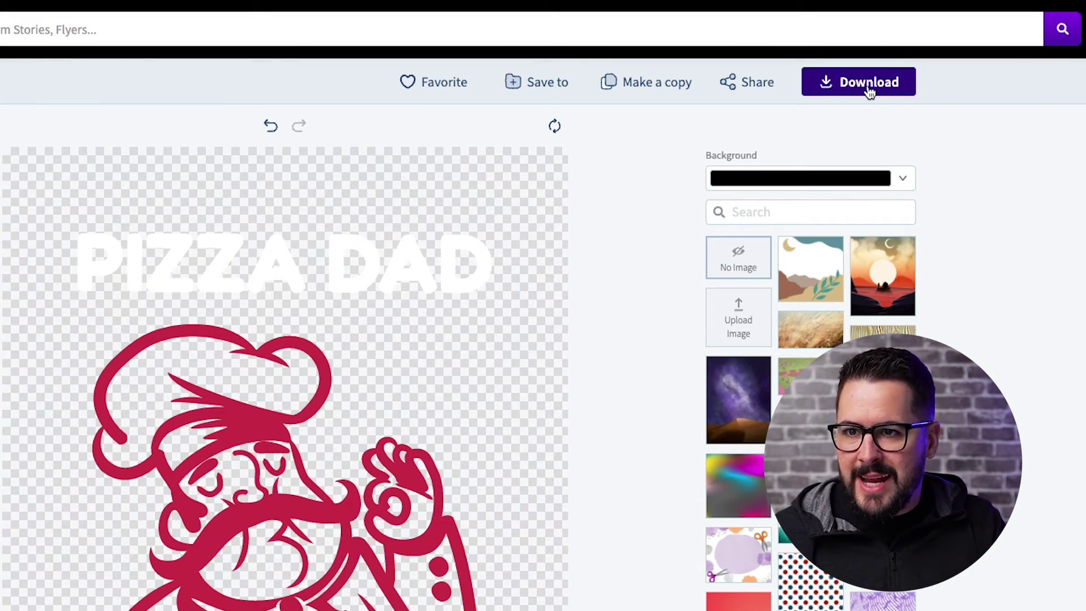
{"action": "left_click", "coordinate": [870, 91]}
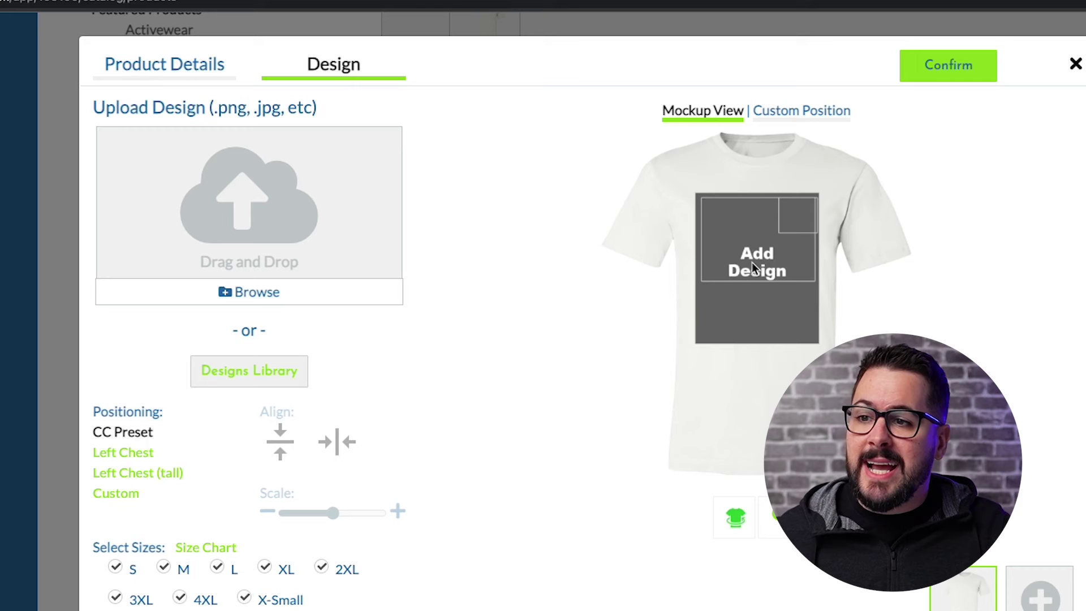
Upload blank-canvas-designs (2).png from Downloads to the CustomCat T-shirt mockup.
{"action": "left_click", "coordinate": [226, 211]}
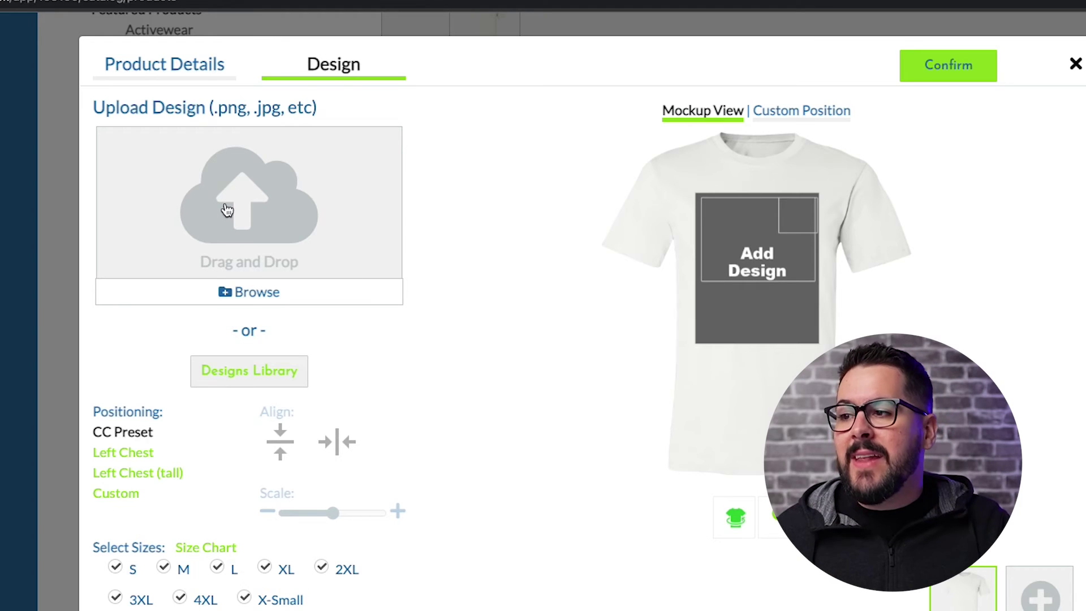
{"action": "left_click", "coordinate": [323, 306]}
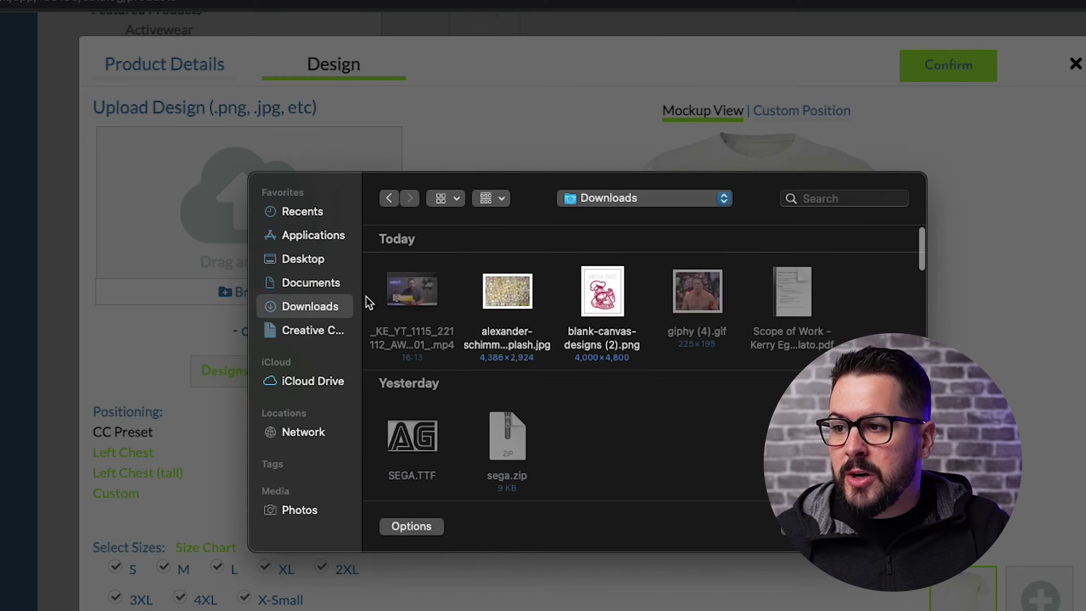
{"action": "double_click", "coordinate": [616, 345]}
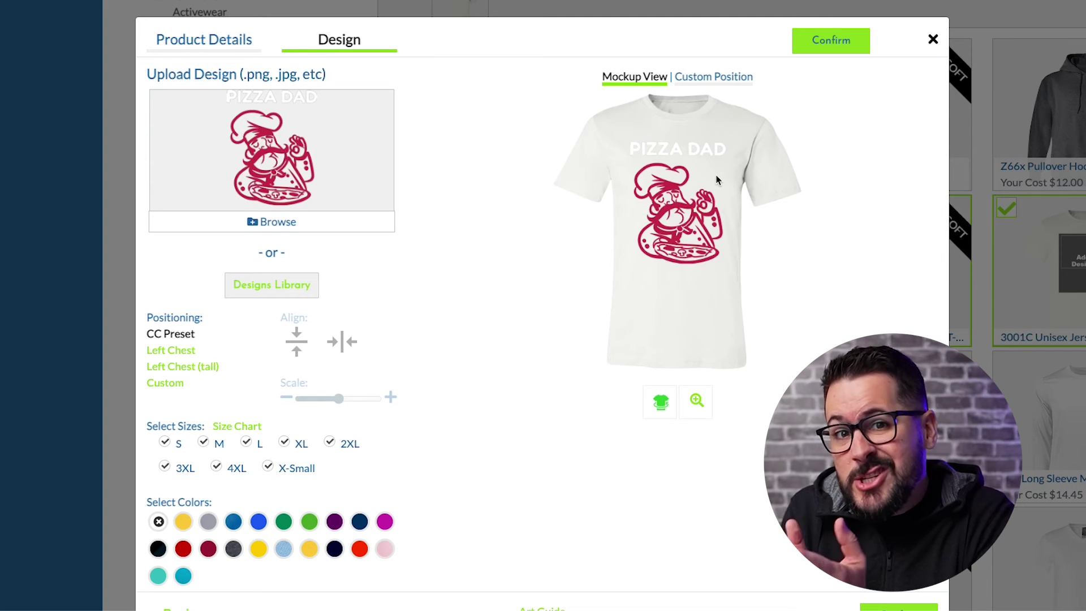
Change the shirt colours: add grey, red and navy, and remove white.
{"action": "scroll", "coordinate": [554, 295], "scroll_direction": "down", "scroll_amount": 1}
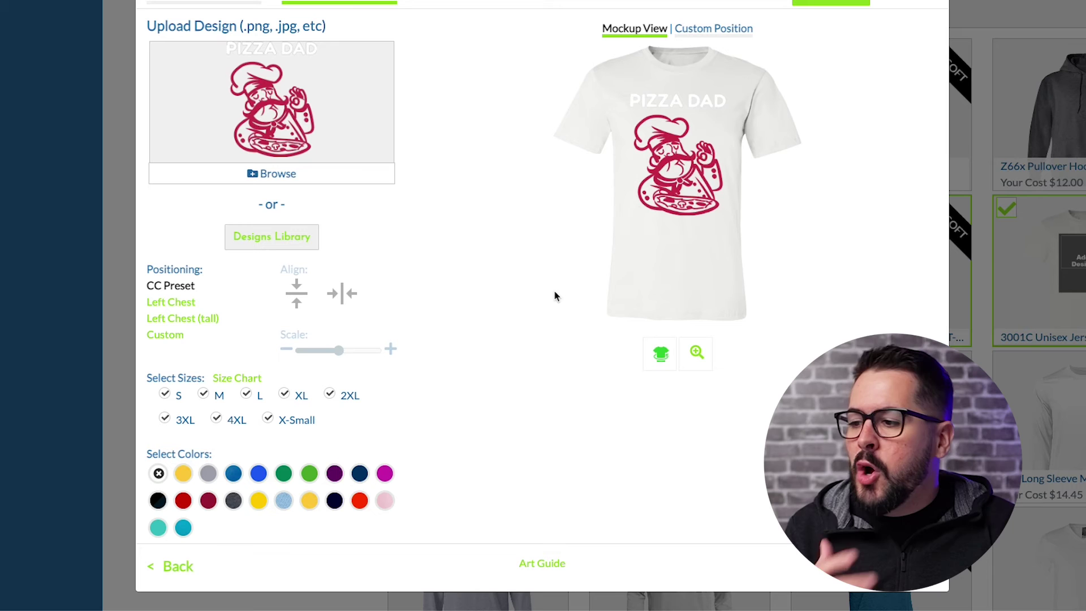
{"action": "left_click", "coordinate": [209, 475]}
{"action": "left_click", "coordinate": [159, 476]}
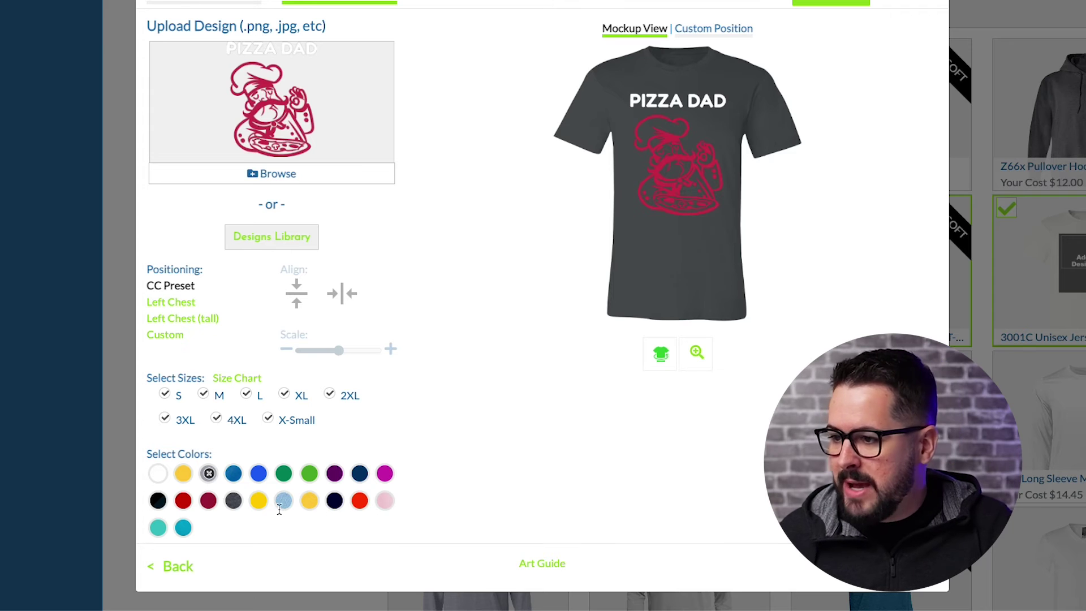
{"action": "left_click", "coordinate": [185, 501]}
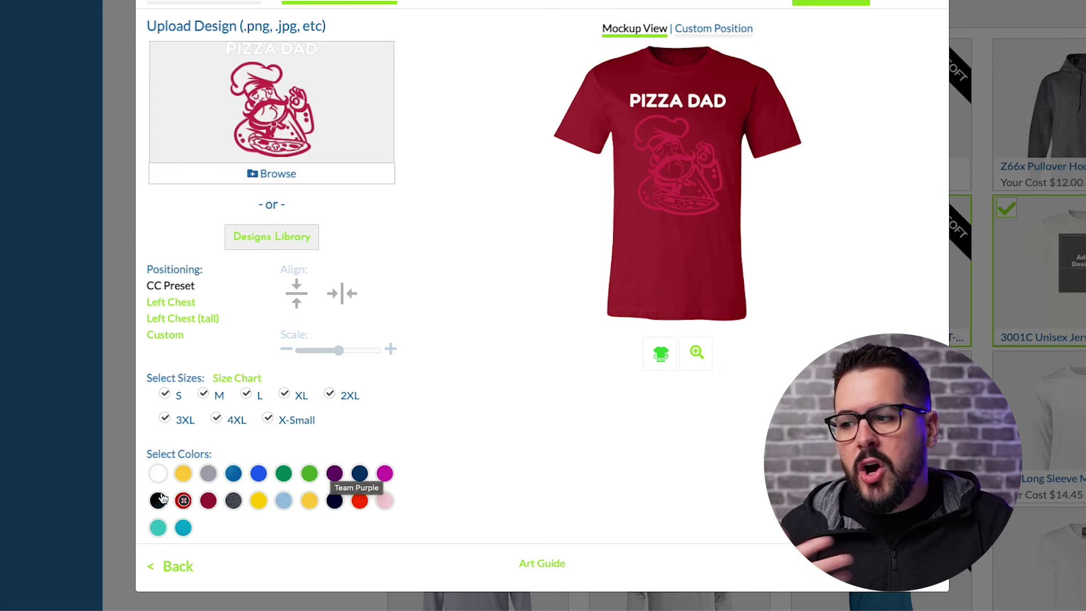
{"action": "left_click", "coordinate": [335, 502]}
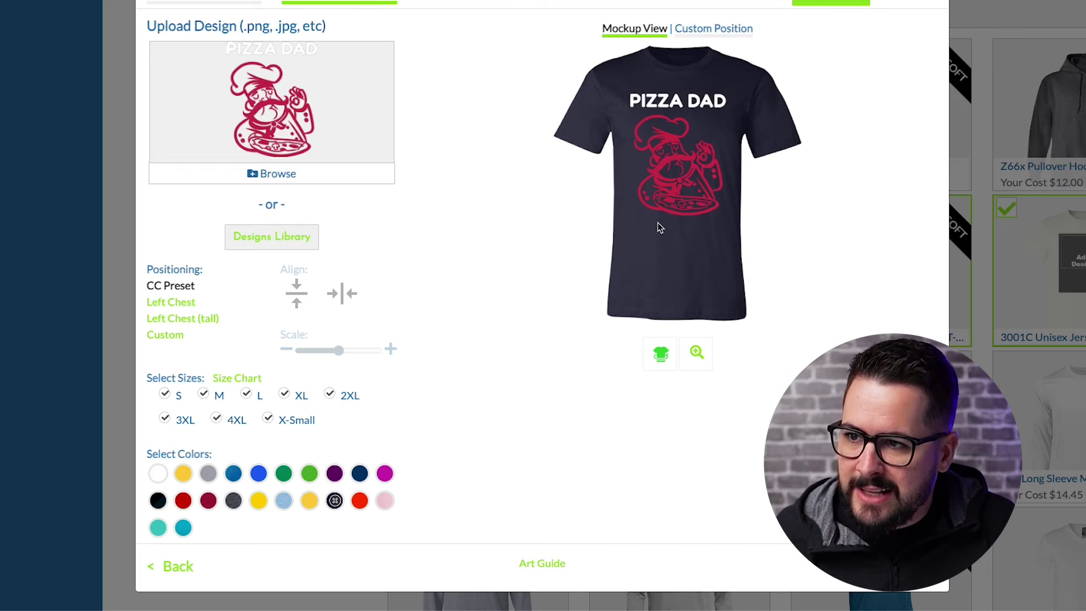
{"action": "scroll", "coordinate": [768, 261], "scroll_direction": "up", "scroll_amount": 1}
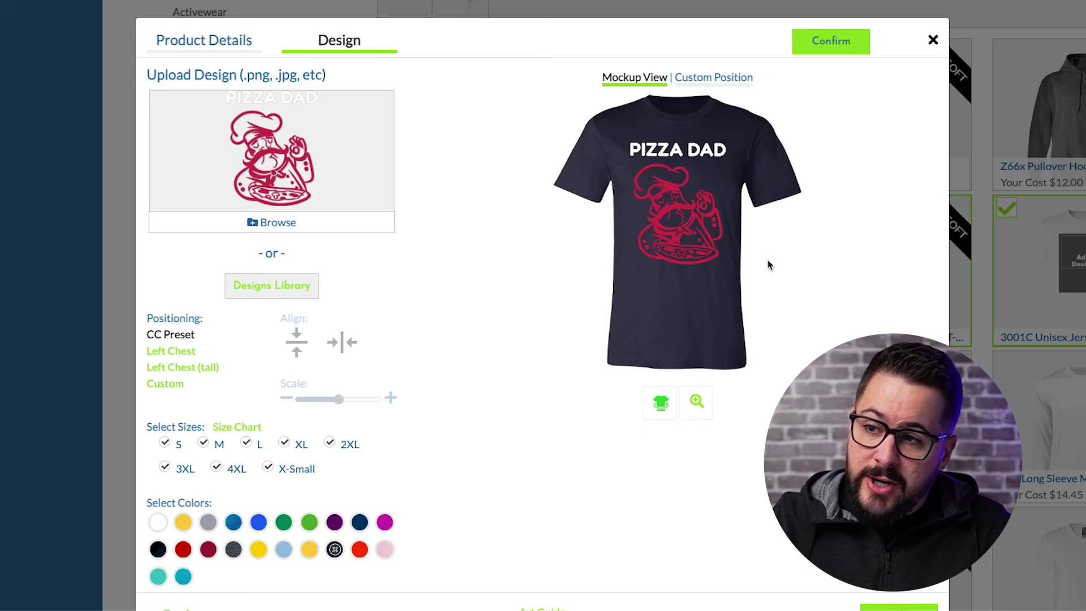
{"action": "scroll", "coordinate": [769, 265], "scroll_direction": "down", "scroll_amount": 1}
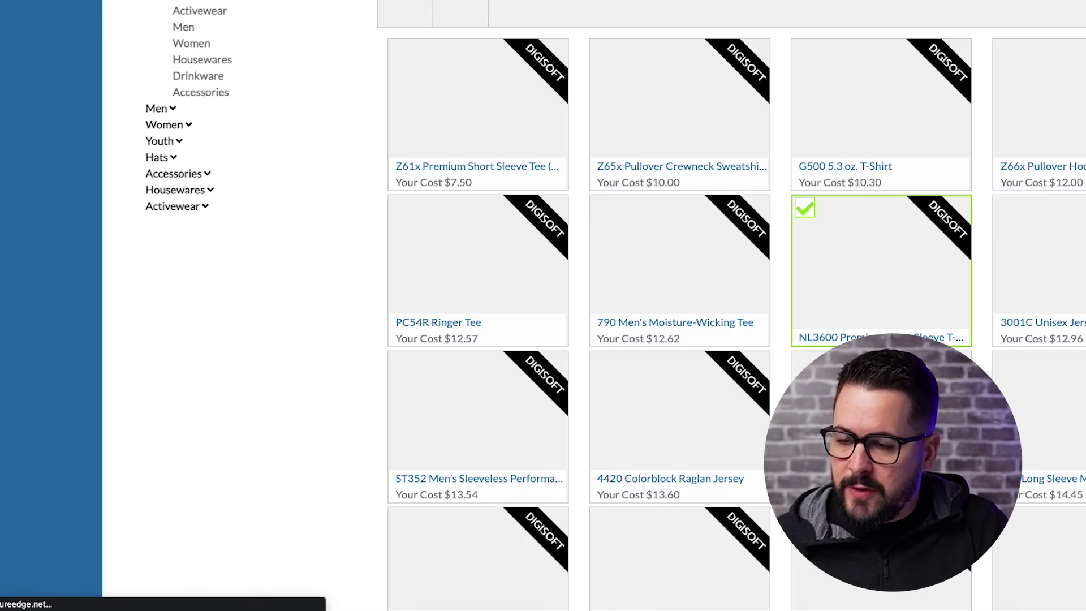
Scroll back up the CustomCat page toward the Add Product header.
{"action": "scroll", "coordinate": [799, 371], "scroll_direction": "up", "scroll_amount": 7}
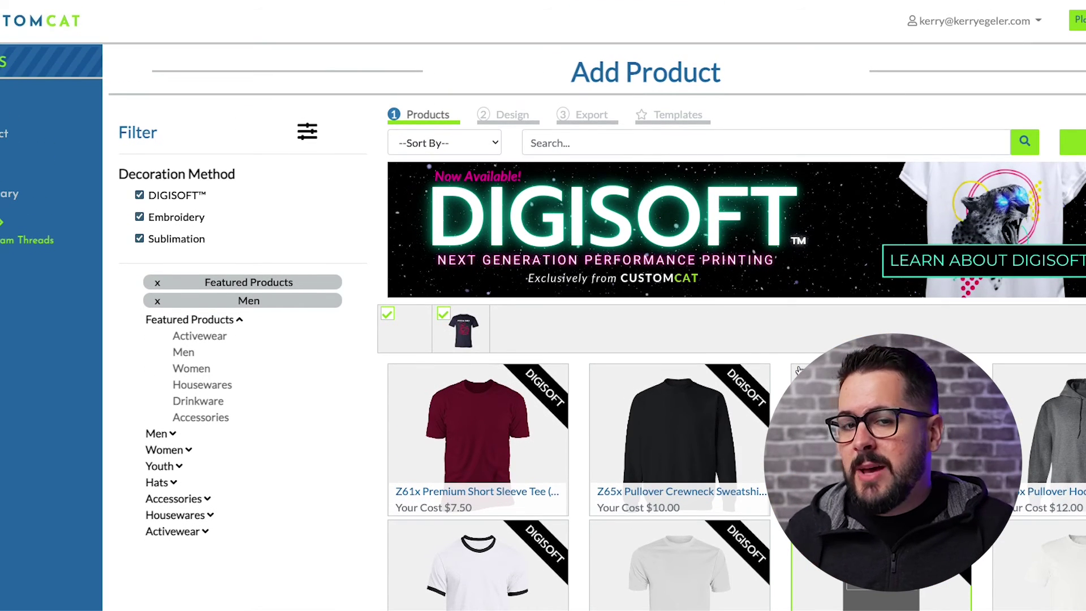